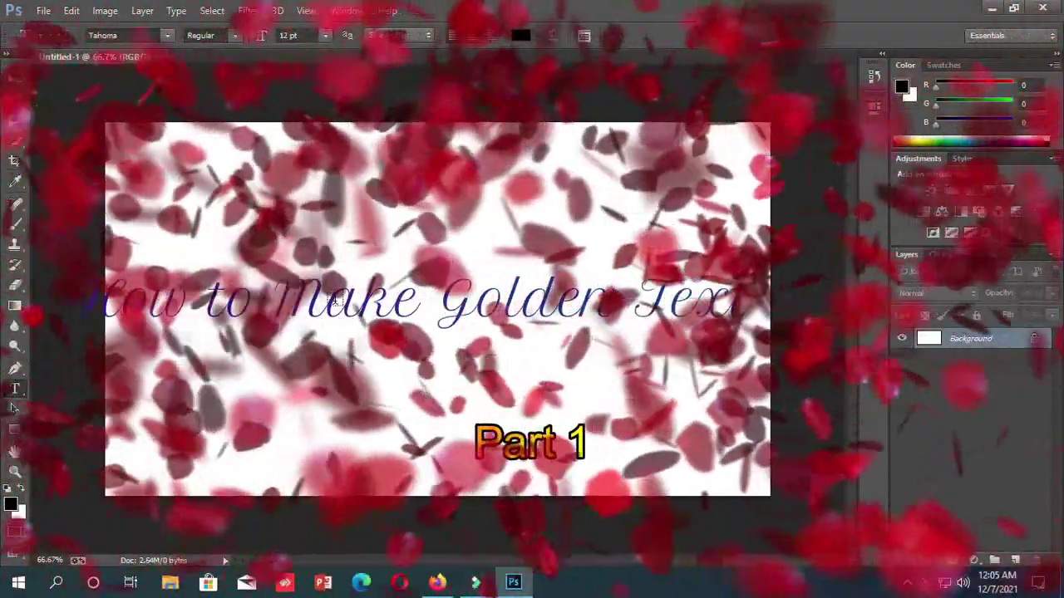
Type 'Golden Gold' on the canvas and select the whole text
click(335, 299)
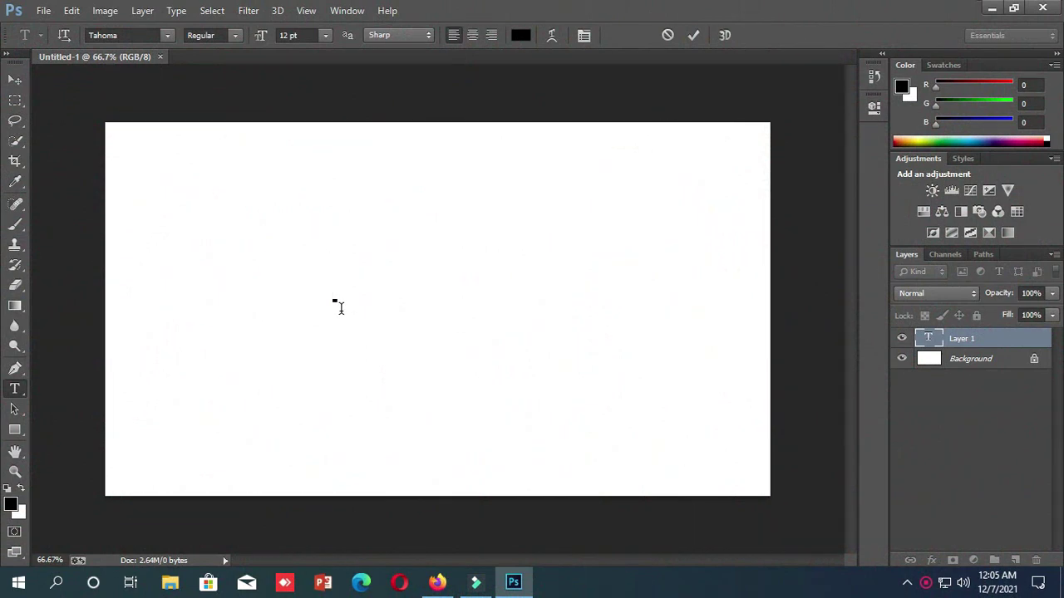
text(Gold)
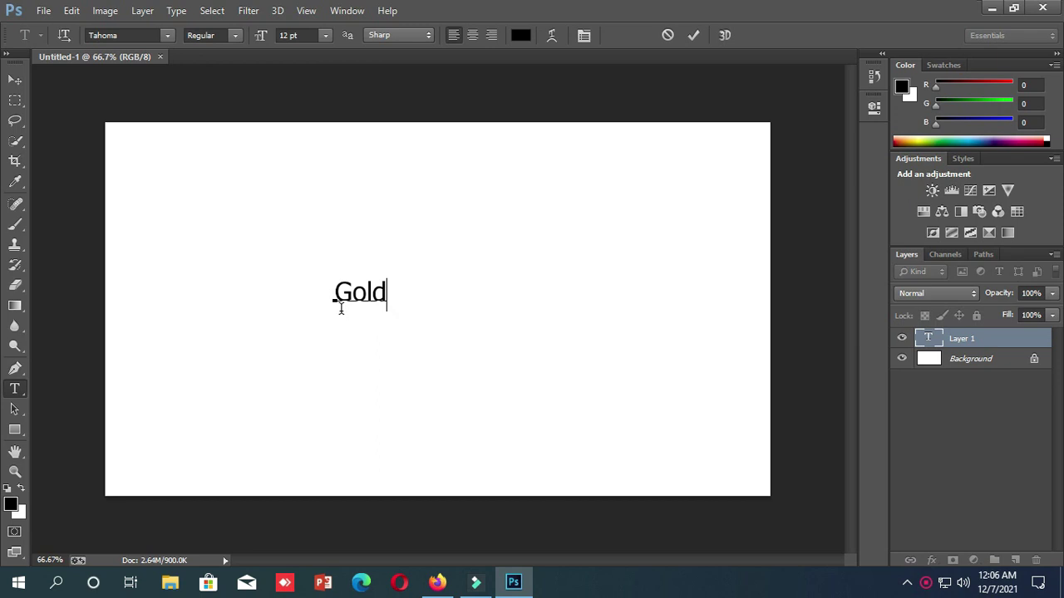
text(en)
text( Gold)
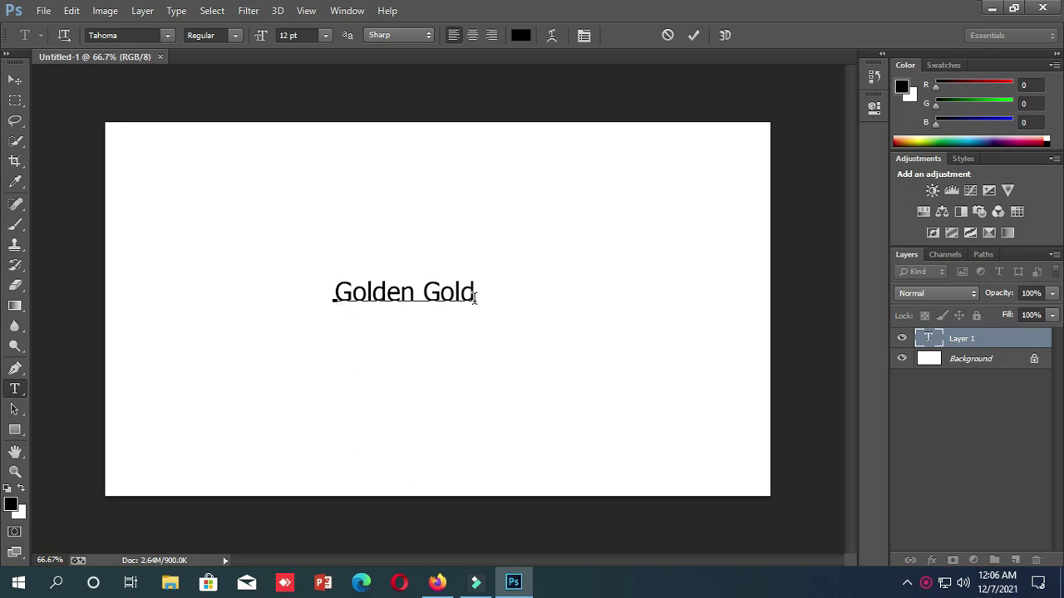
drag(475, 295, 319, 301)
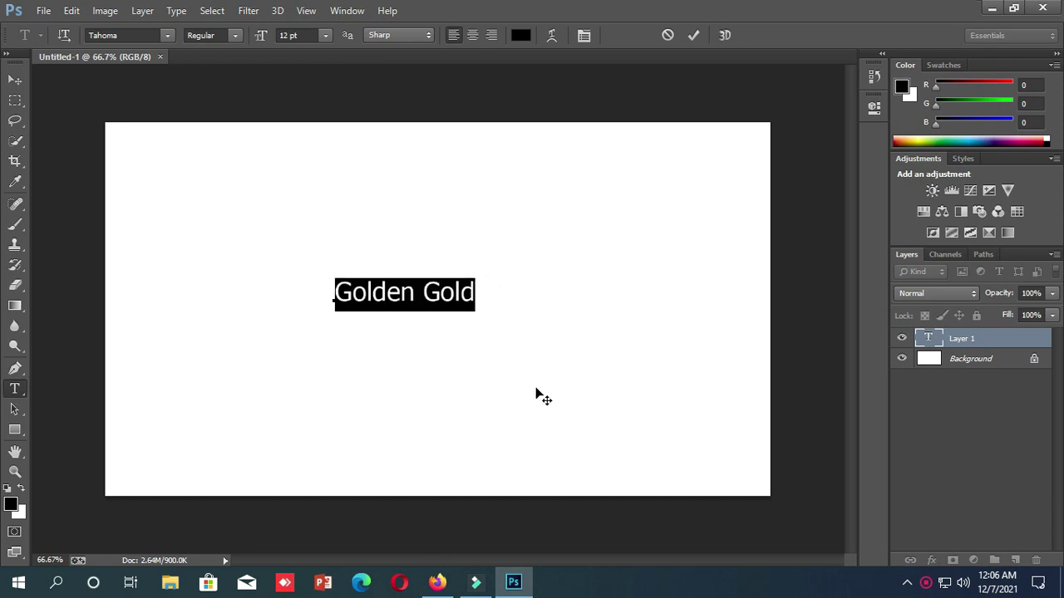
Hide the History and Actions panel with Alt+F9, keeping the text selected
key(alt+F9)
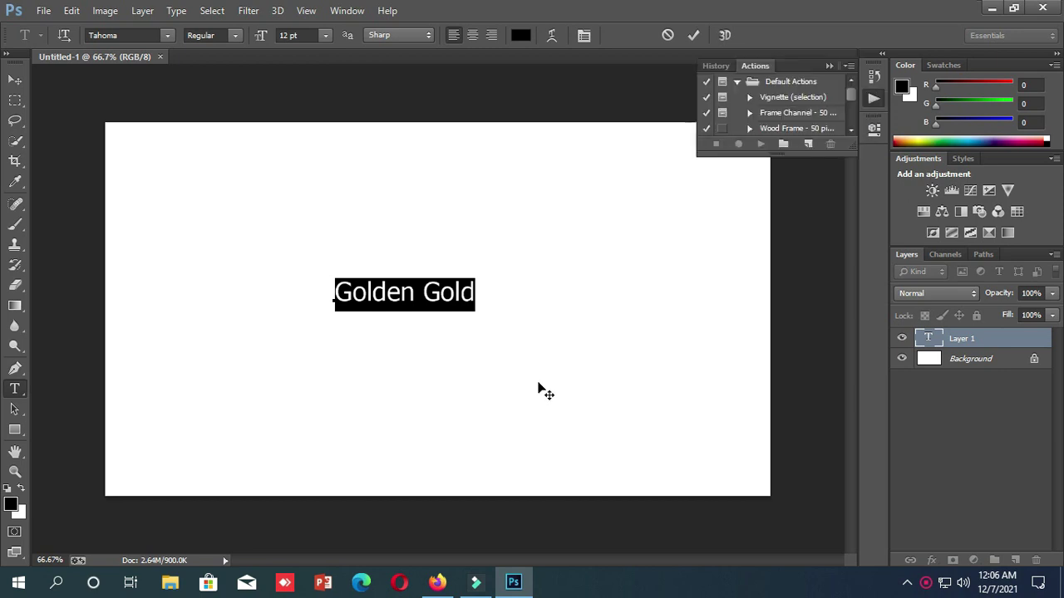
key(alt+F9)
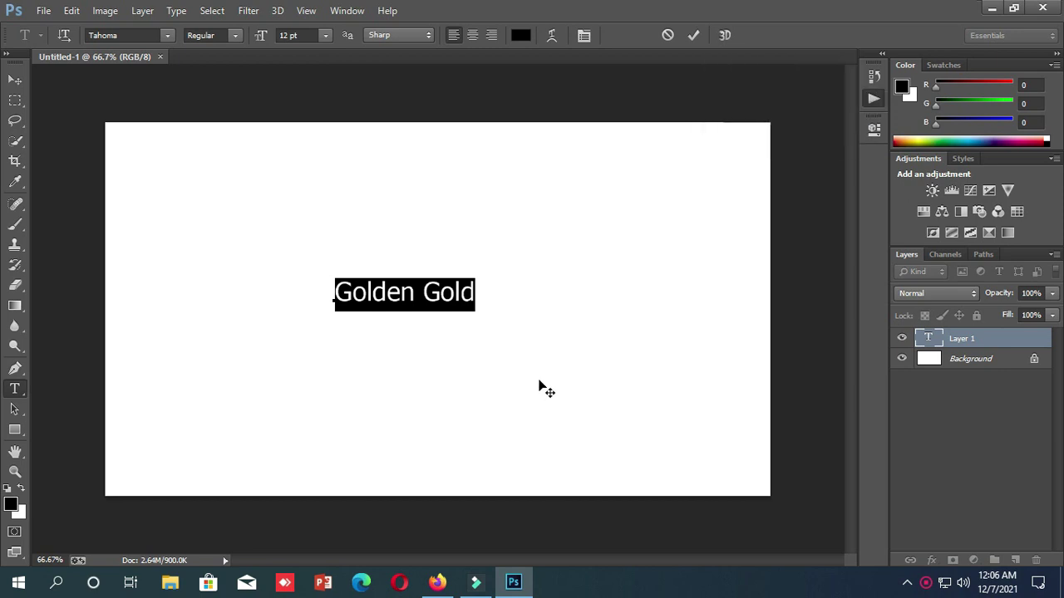
key(alt+F9)
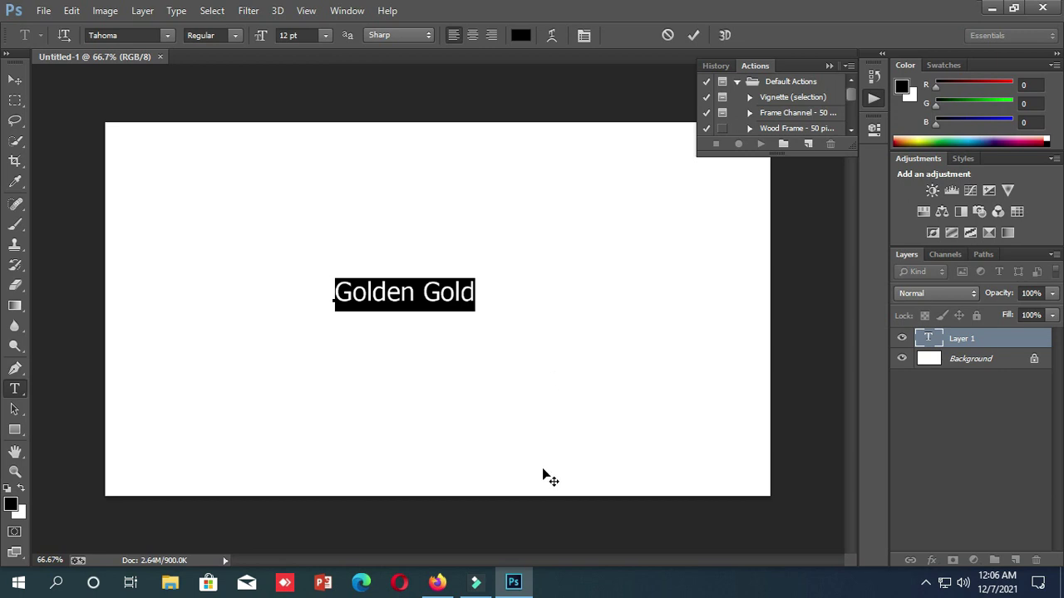
click(486, 585)
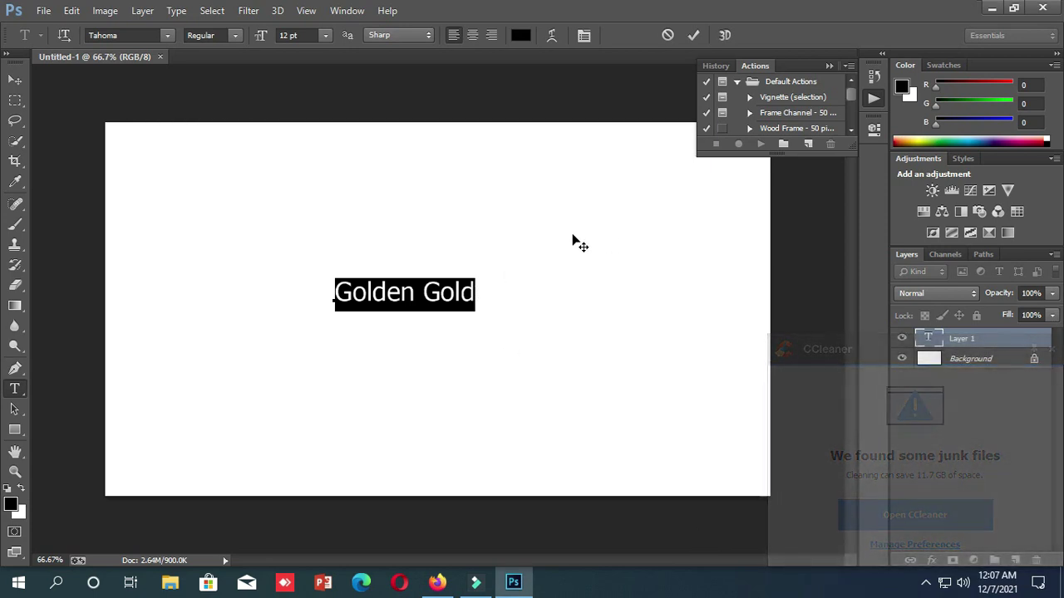
click(325, 35)
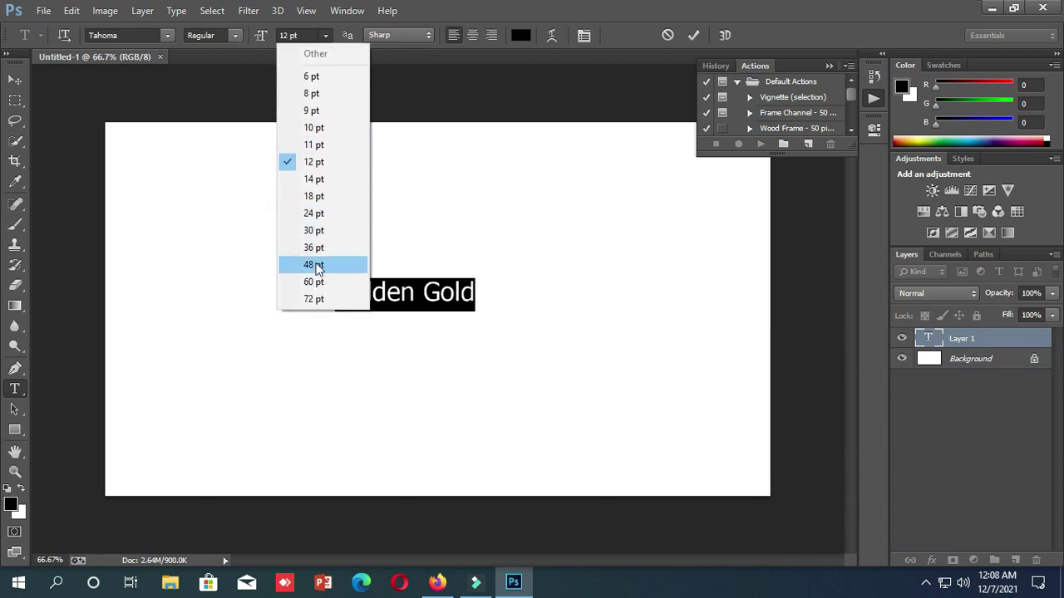
Set the text size to 36 pt
click(314, 265)
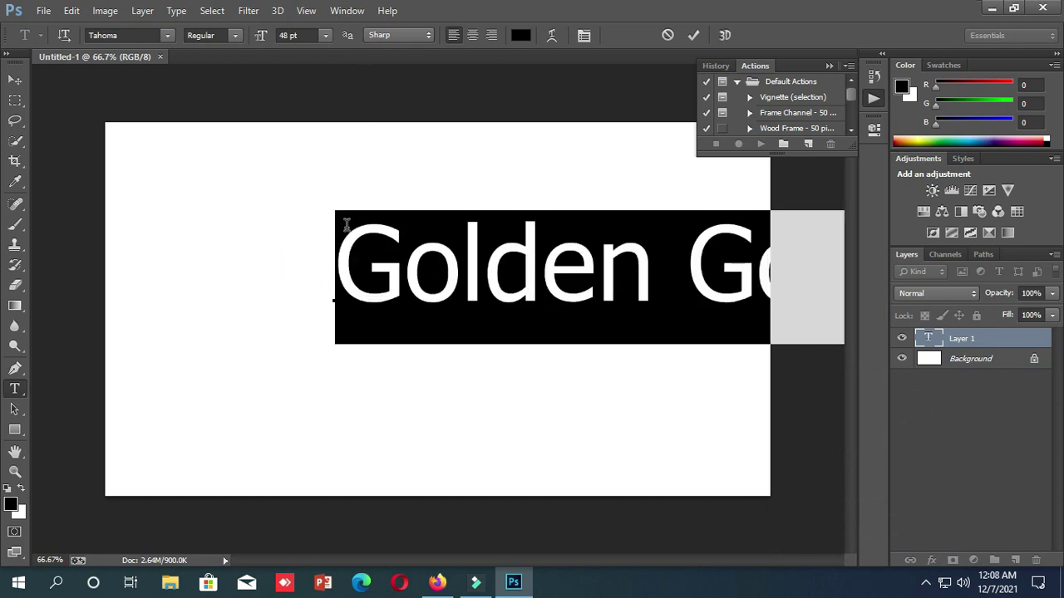
click(325, 37)
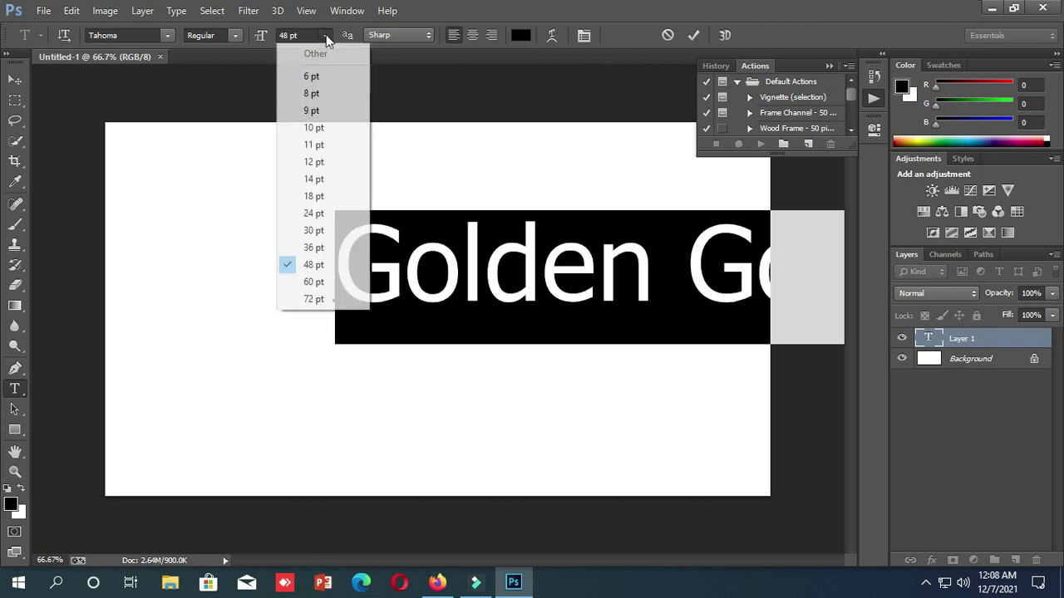
click(316, 250)
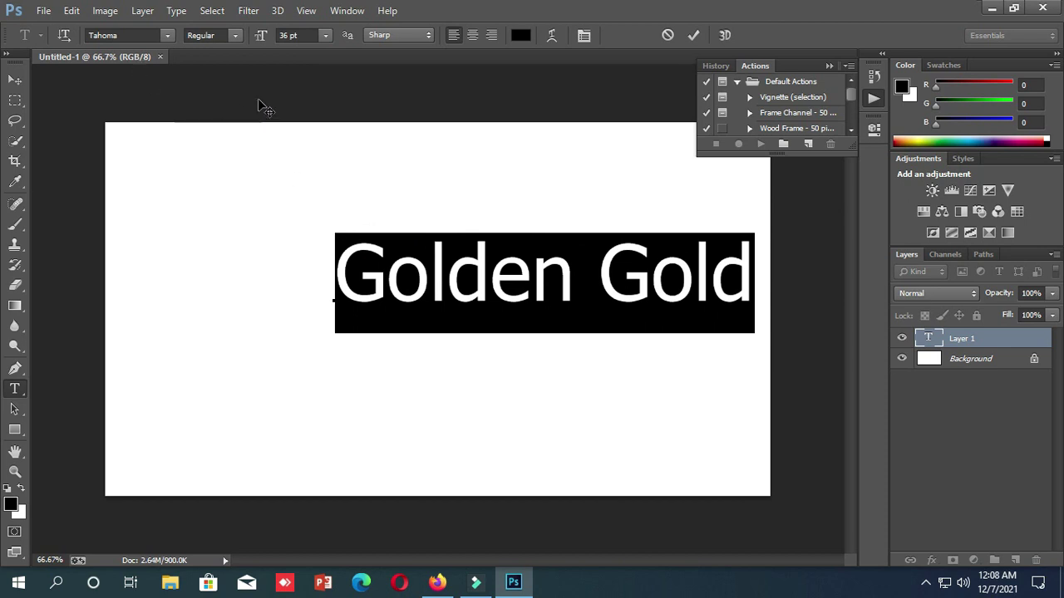
Browse the font families and apply Segoe Script to the text
click(236, 35)
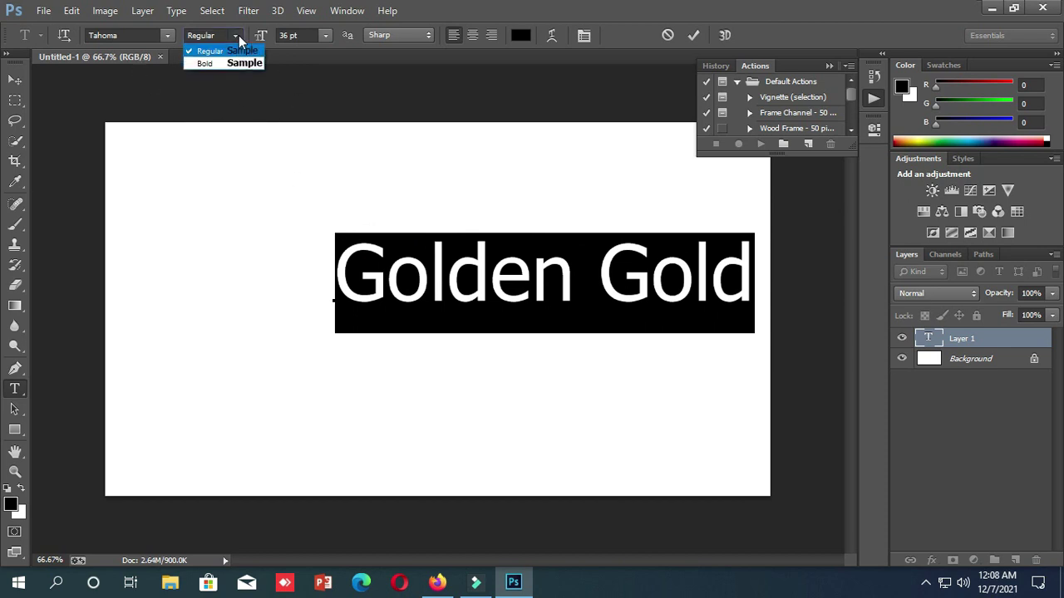
click(236, 35)
click(167, 35)
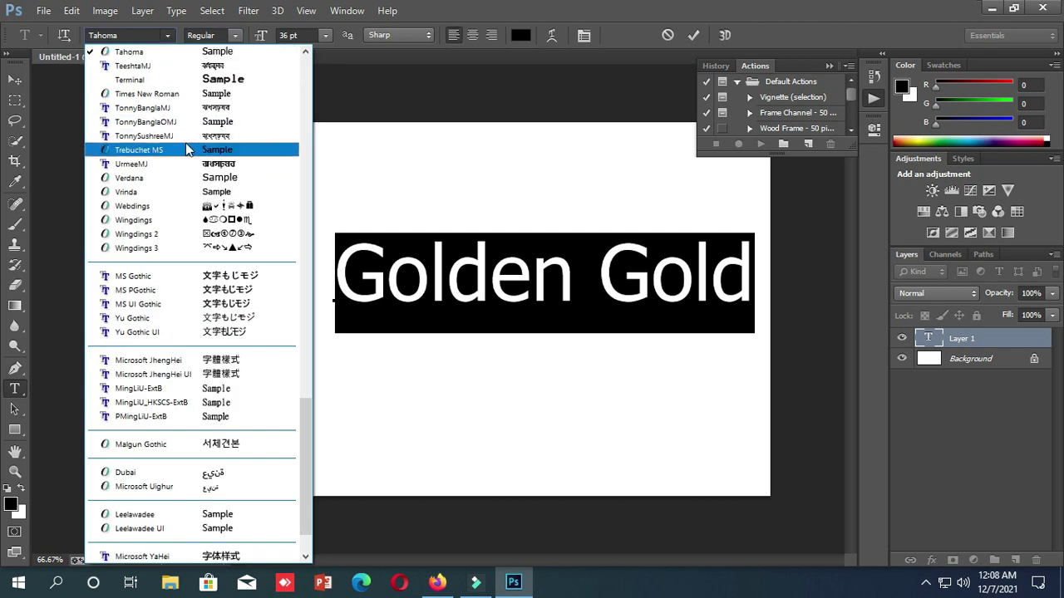
scroll(191, 166, down, 4)
scroll(212, 257, up, 2)
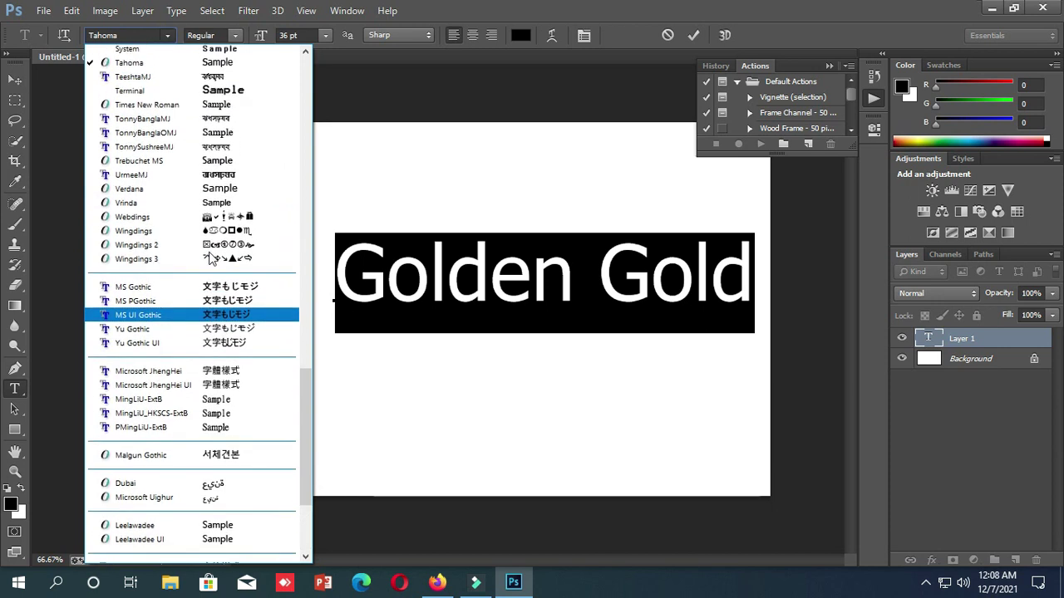
scroll(212, 258, up, 5)
scroll(212, 258, up, 2)
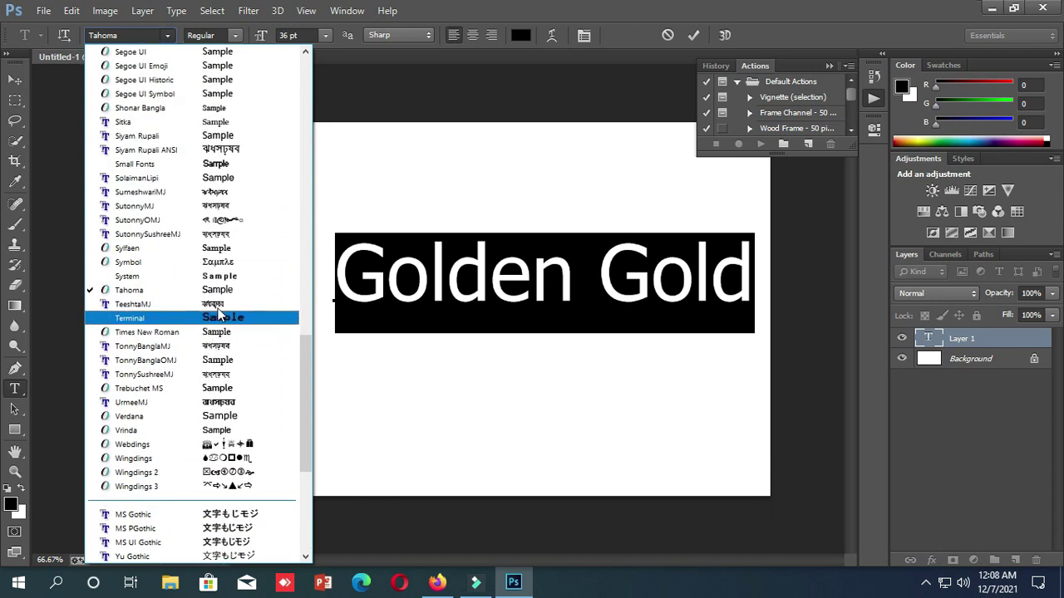
scroll(212, 237, up, 1)
scroll(212, 241, up, 2)
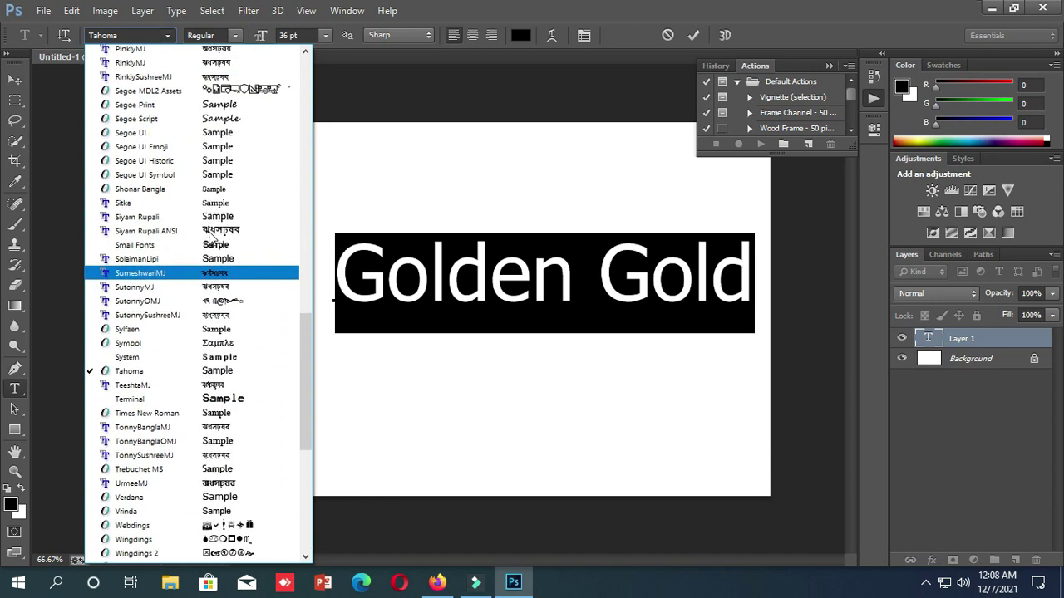
click(213, 122)
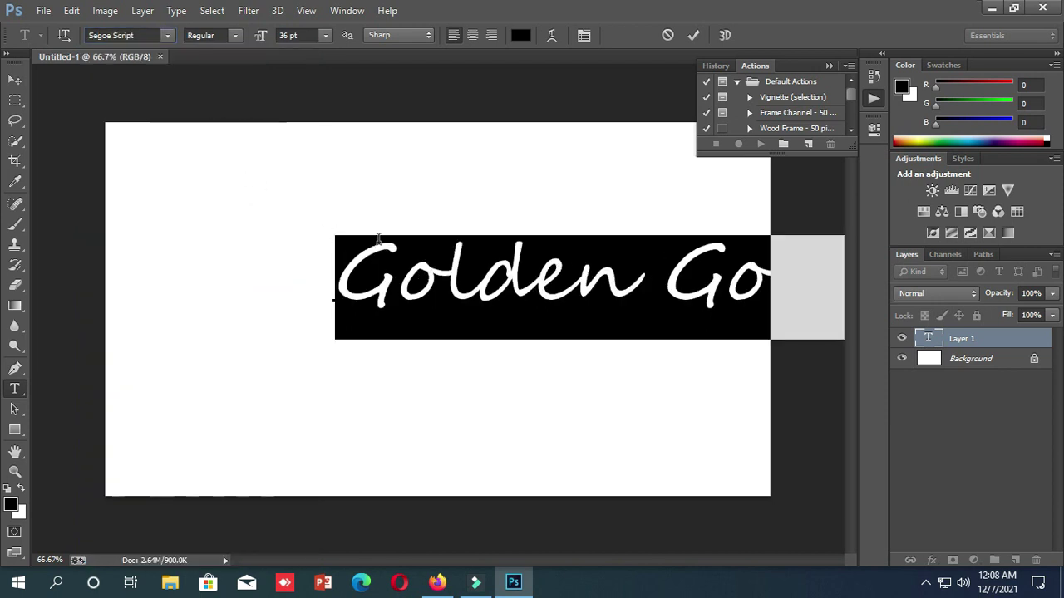
Change the font from Segoe Script to Segoe Print
click(169, 36)
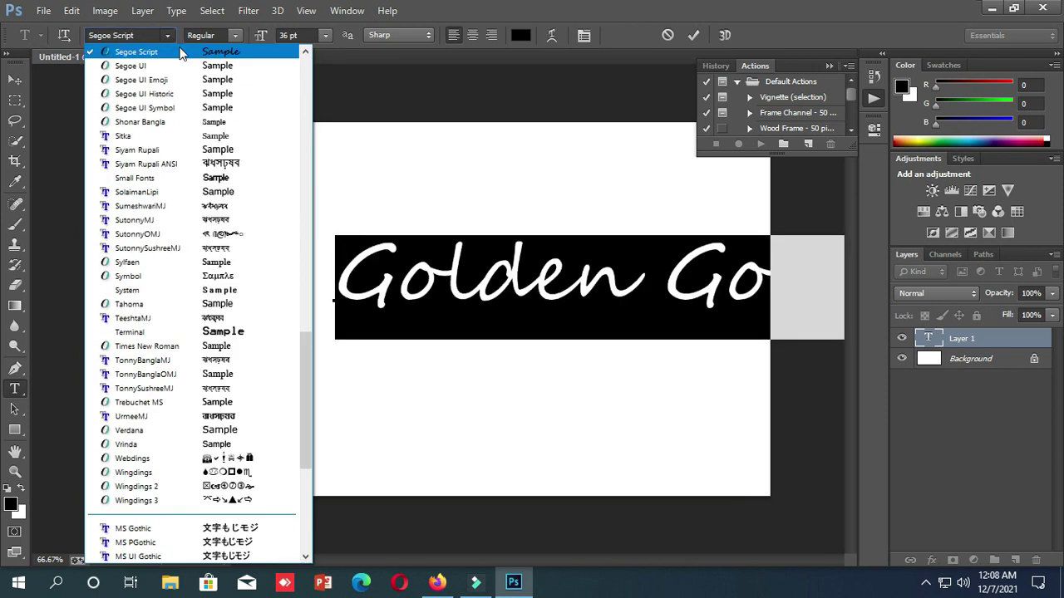
scroll(210, 193, up, 2)
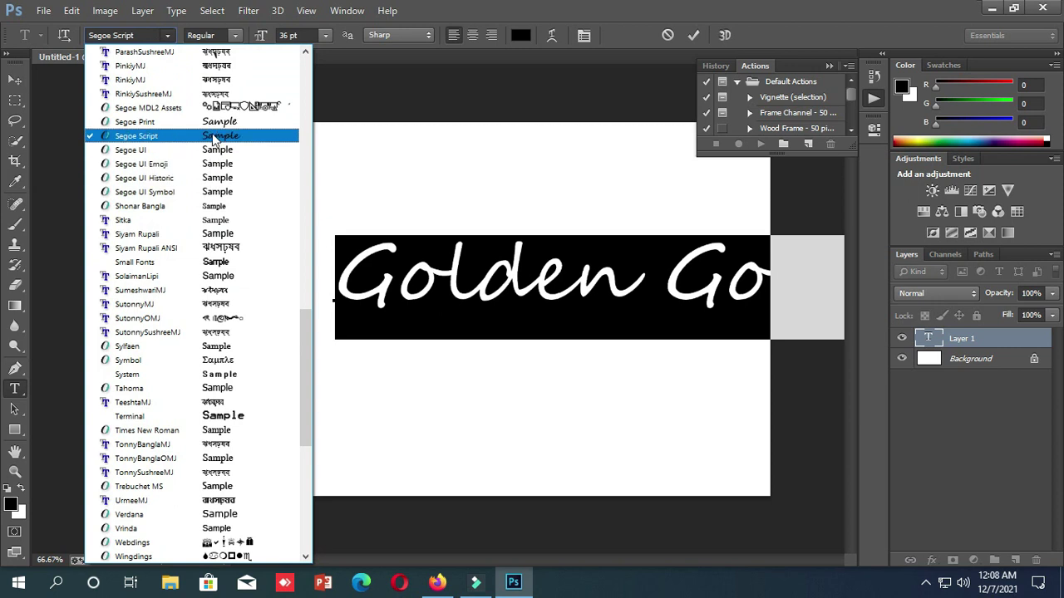
click(217, 137)
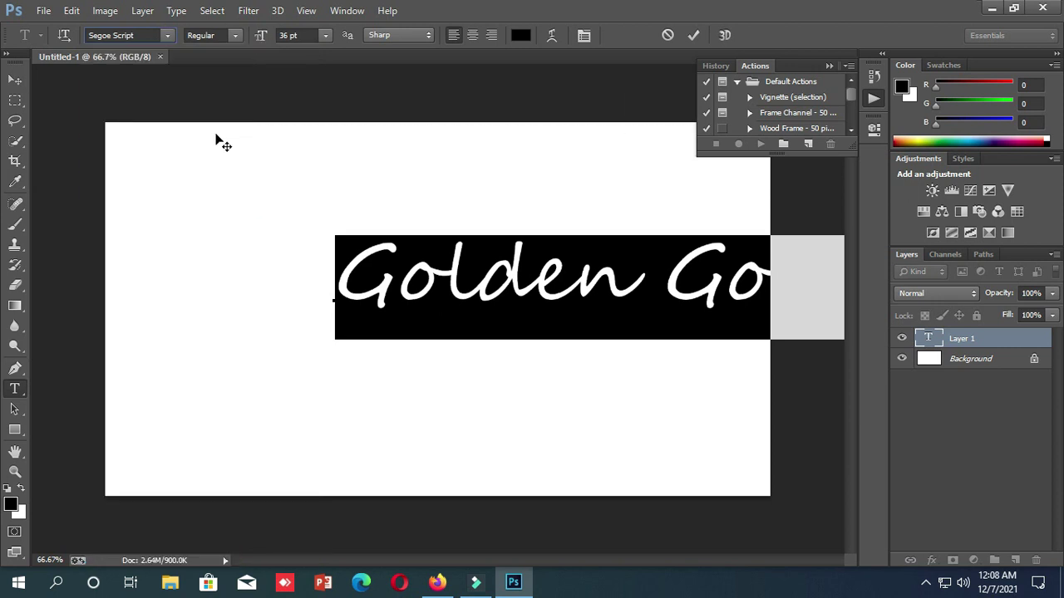
click(163, 36)
scroll(200, 108, up, 1)
scroll(198, 152, up, 3)
click(215, 167)
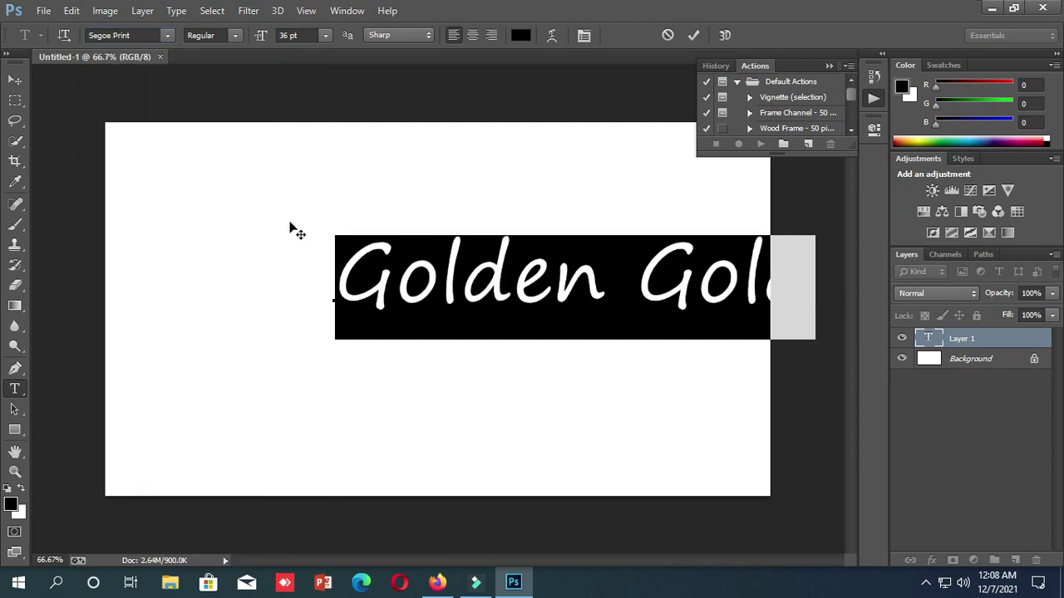
Commit the text and move it left and up toward the canvas centre
click(17, 81)
mouse_move(350, 280)
mouse_down()
mouse_move(303, 271)
mouse_move(199, 284)
mouse_up()
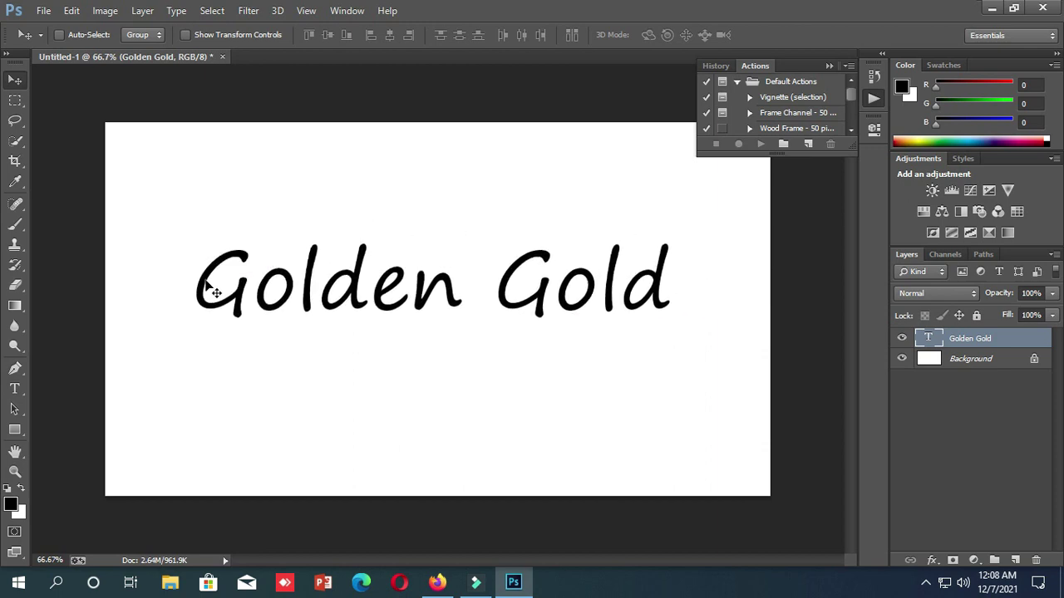
click(14, 389)
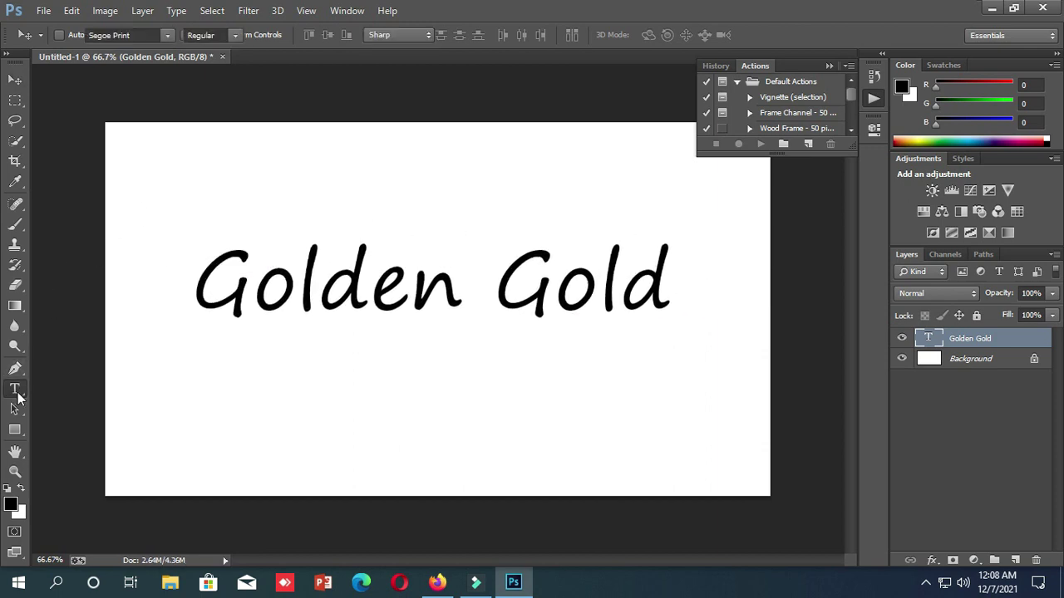
Select the Golden Gold text and give it an orange colour of RGB 237, 132, 8
click(190, 298)
drag(192, 298, 669, 288)
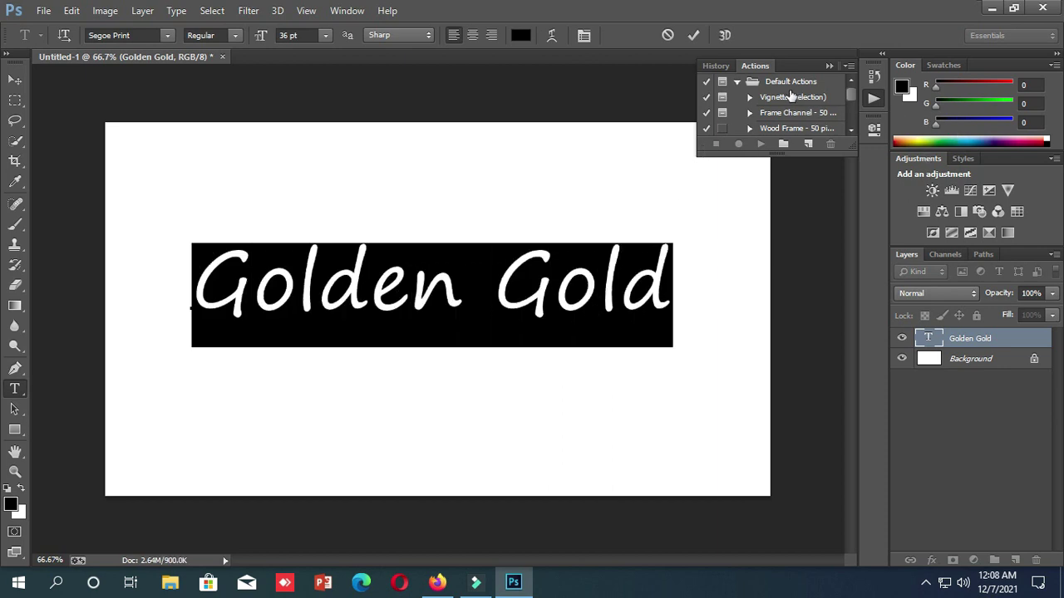
click(520, 34)
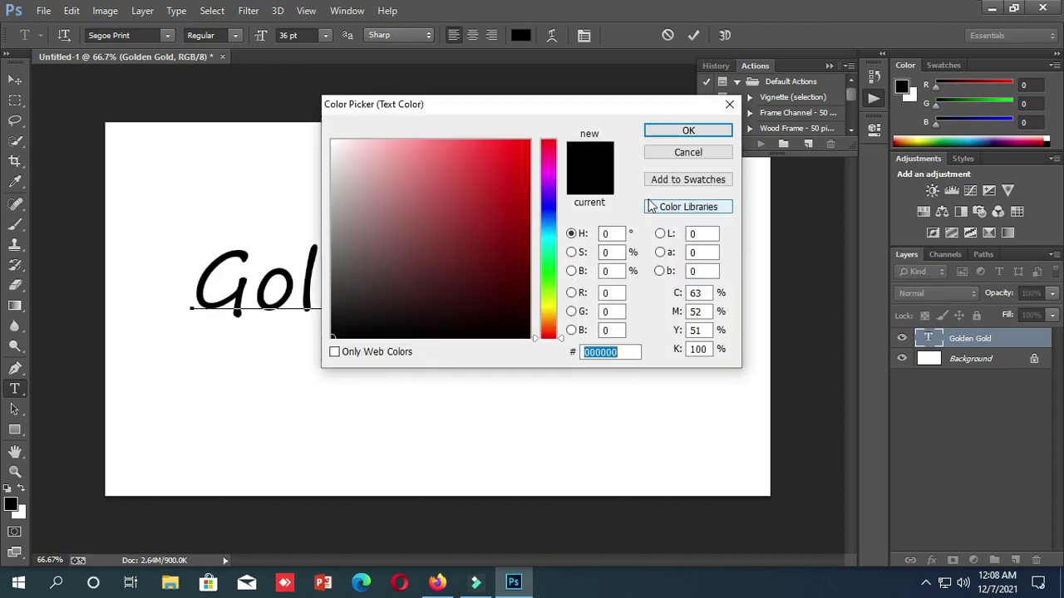
click(607, 293)
text(2)
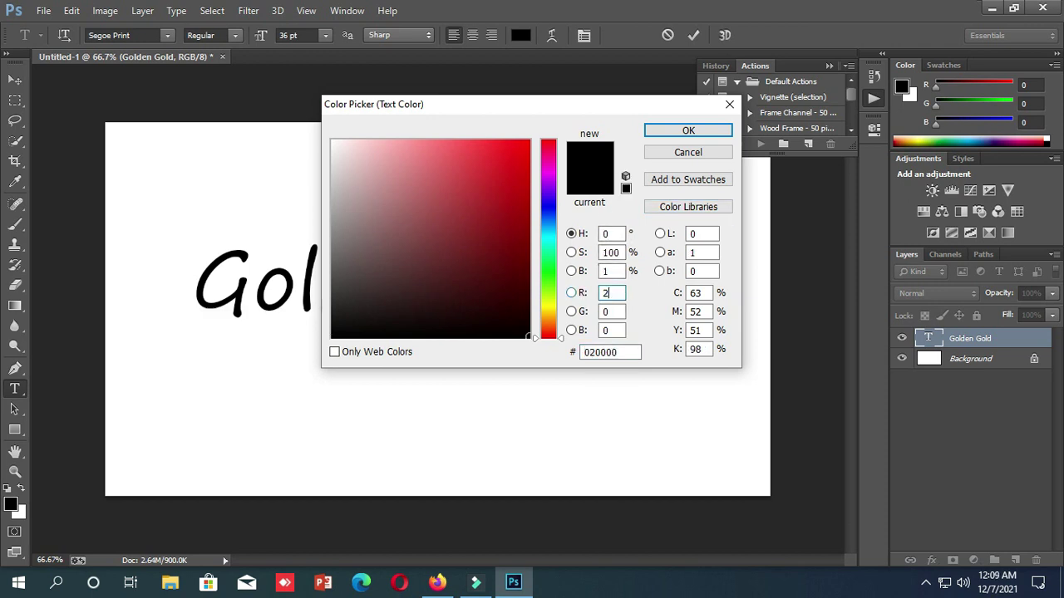
text(37)
click(600, 311)
text(132)
key(Tab)
text(81)
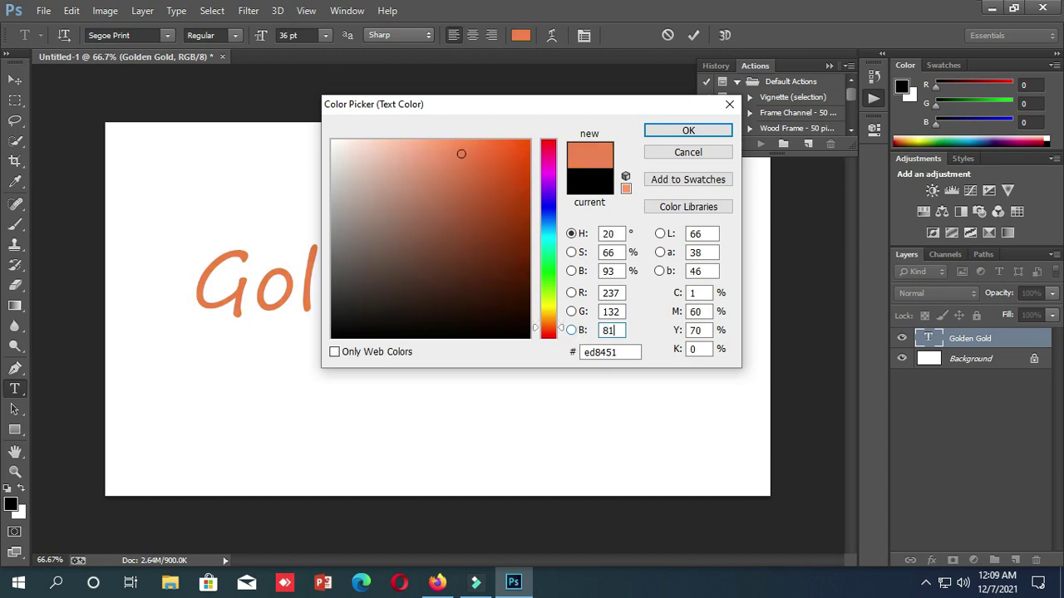
key(BackSpace)
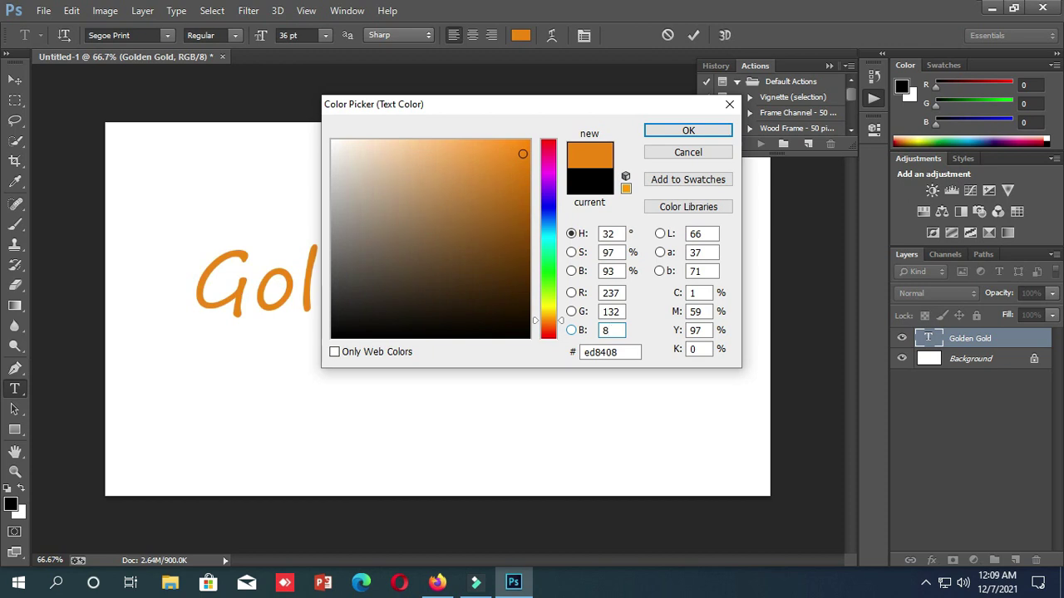
Pick light peach #f3c185 in the colour field and confirm it
click(420, 143)
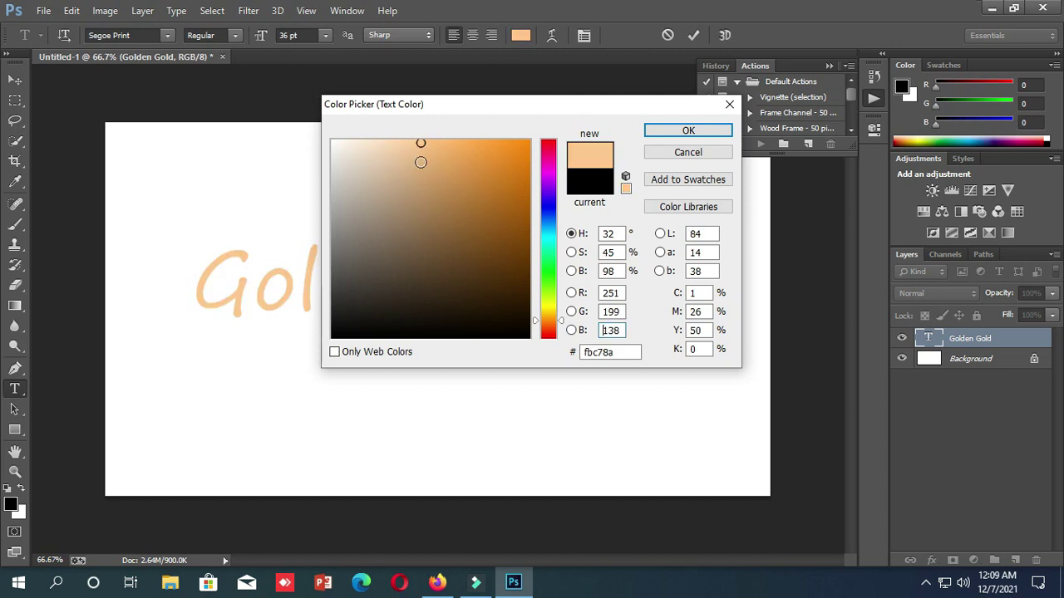
click(423, 152)
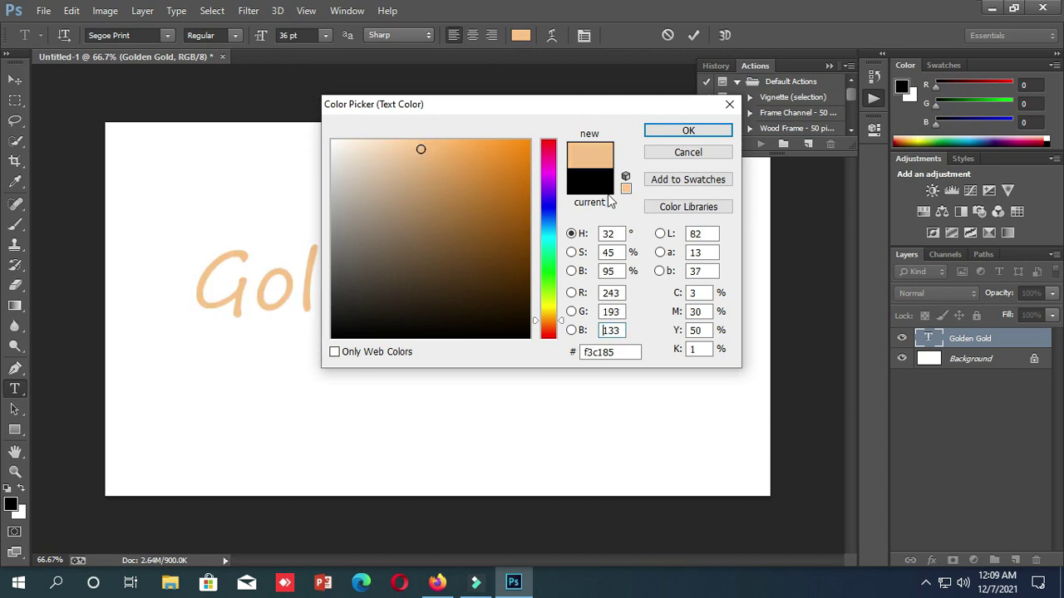
click(684, 132)
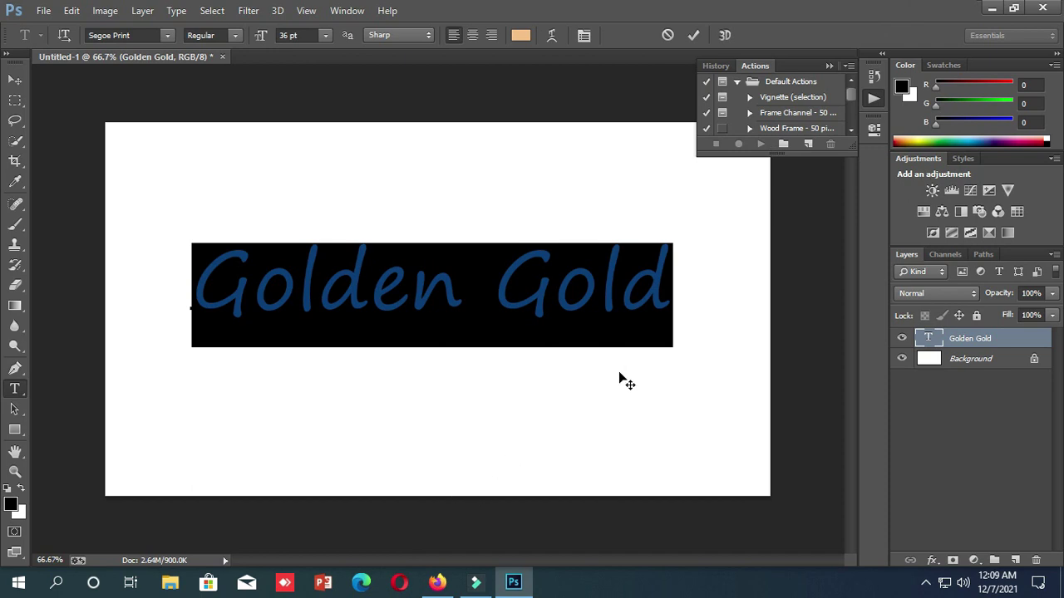
Commit the text, add a 3 px black outside Stroke, and open its colour swatch
click(478, 584)
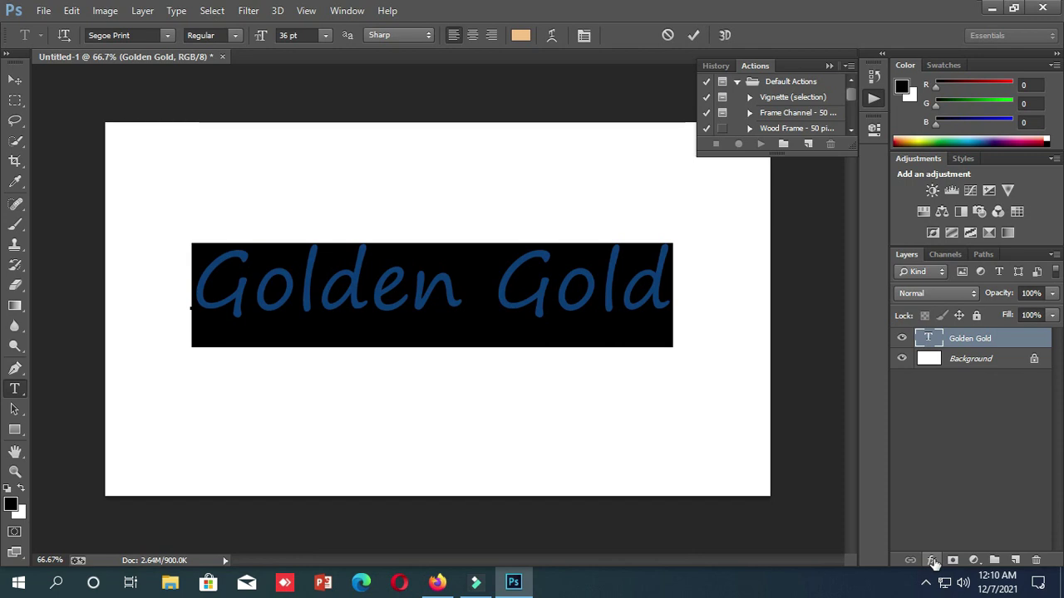
click(932, 560)
click(973, 413)
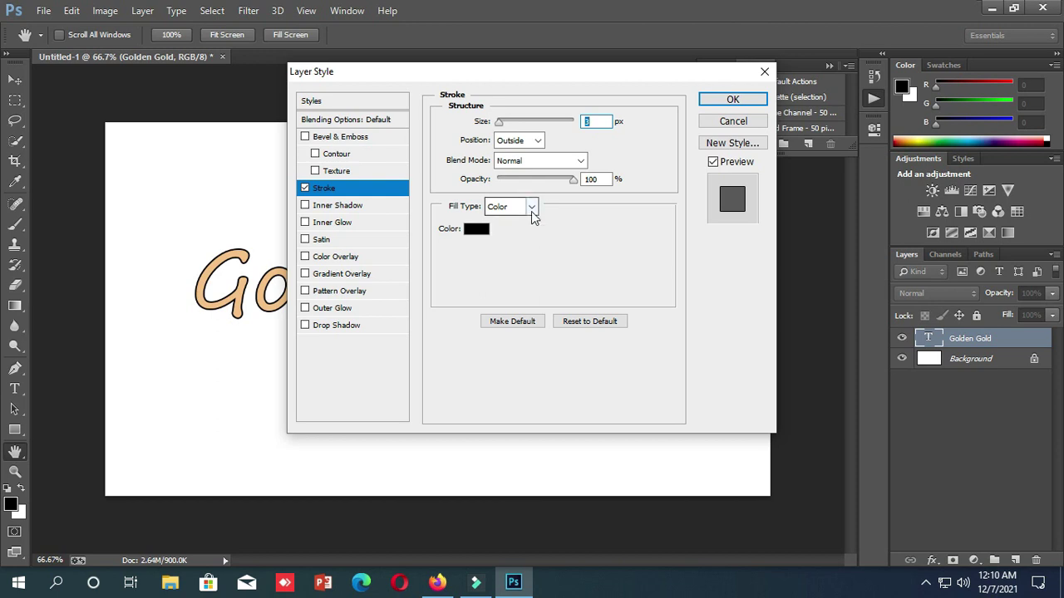
click(480, 233)
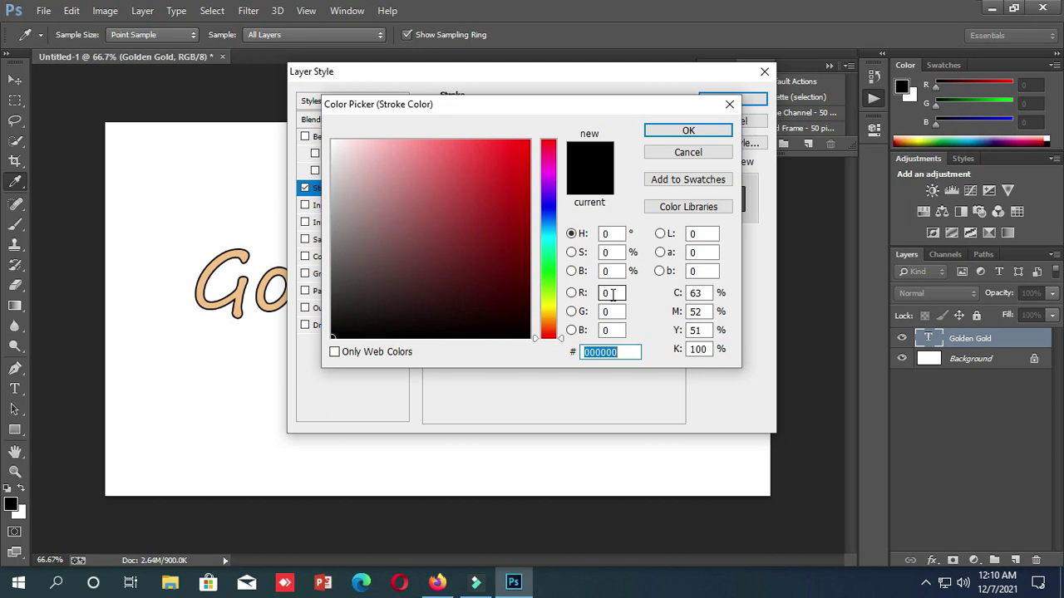
Set the stroke colour's red to 255 after an out-of-range entry, and green to 213
drag(612, 295, 597, 295)
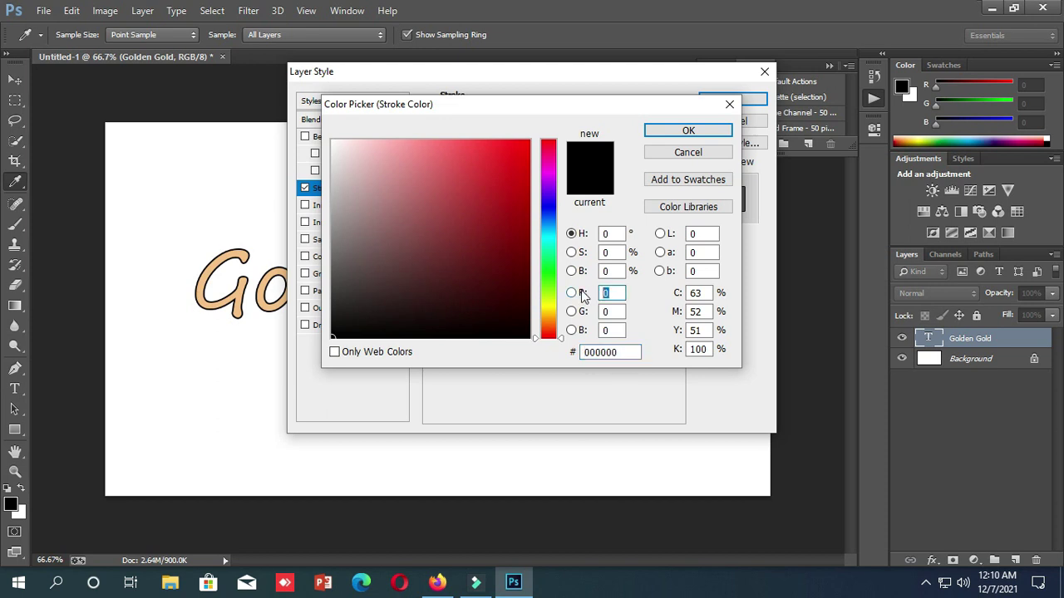
text(281)
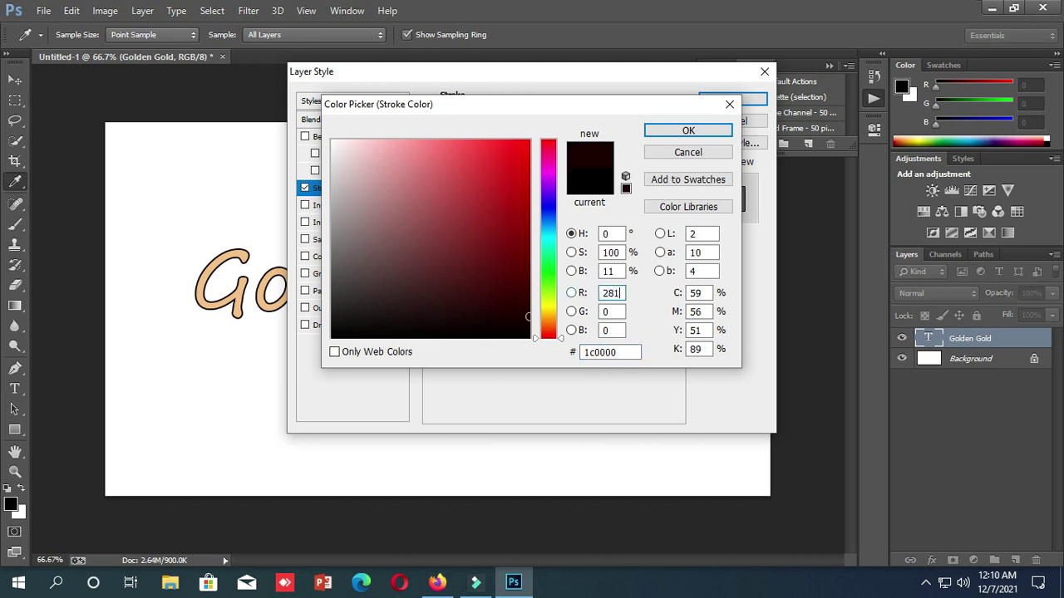
key(Tab)
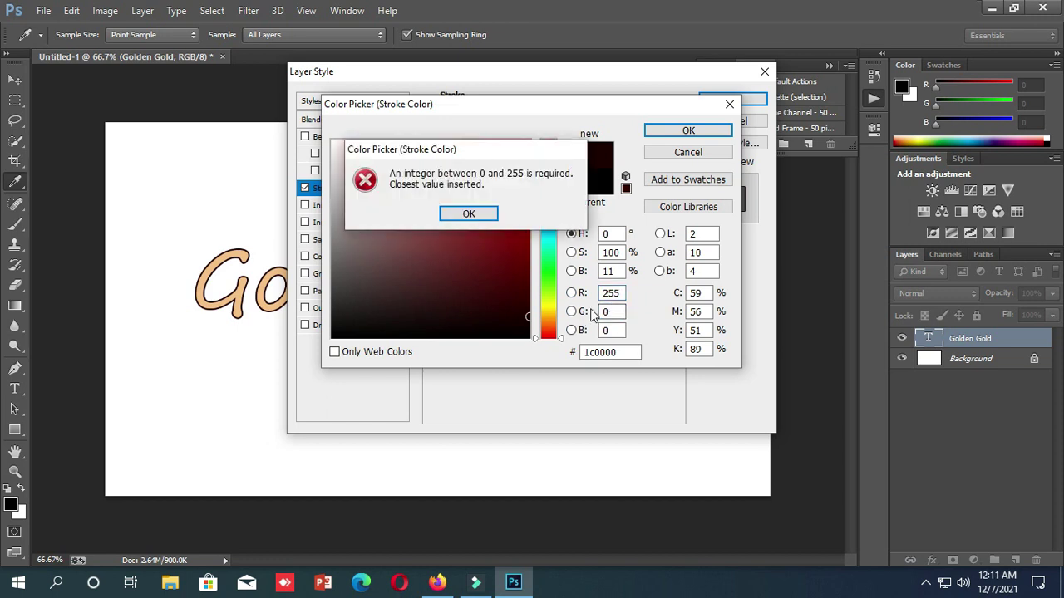
click(469, 213)
click(613, 312)
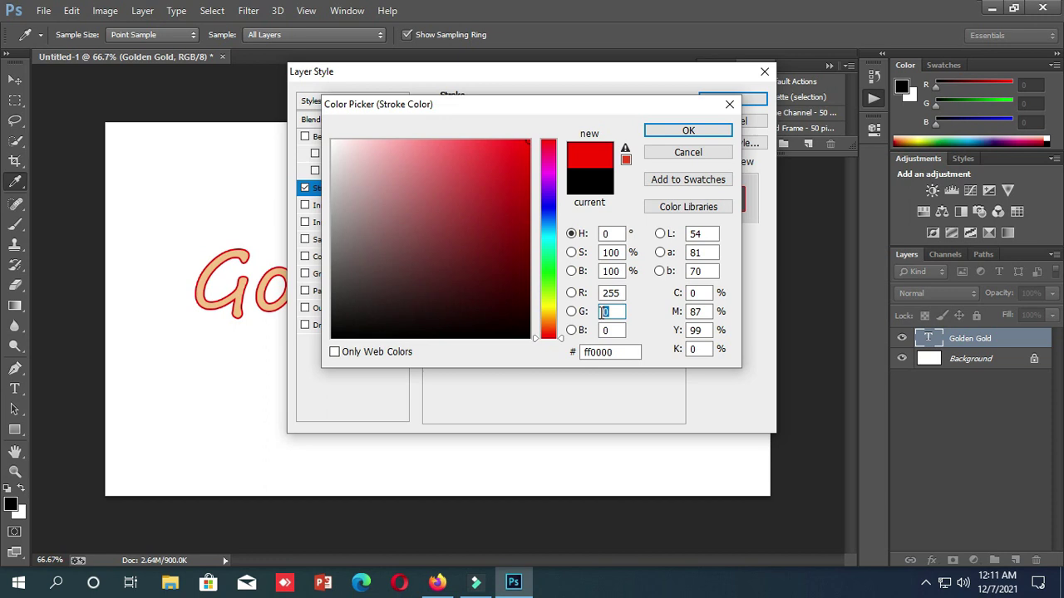
text(213)
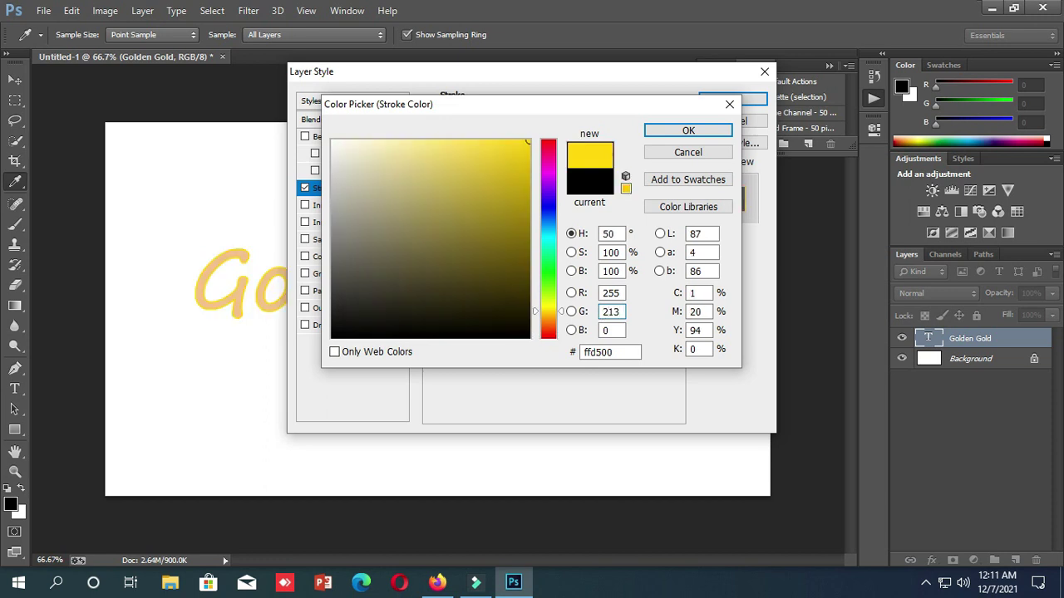
Set blue to 0, then pick lighter yellow #fadf53 and confirm the stroke colour
click(603, 330)
text(132)
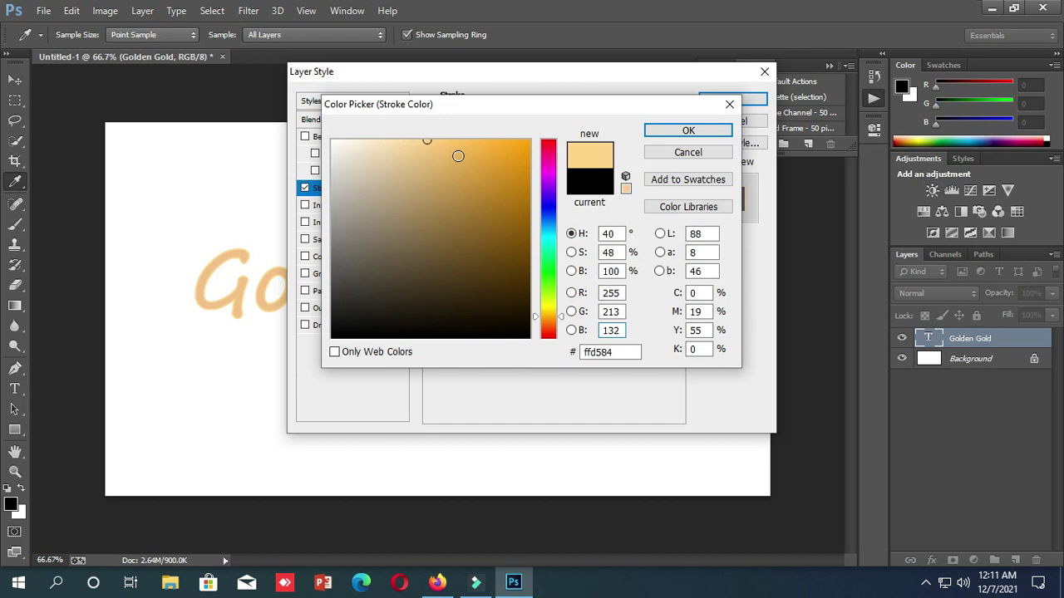
double_click(598, 329)
text(0)
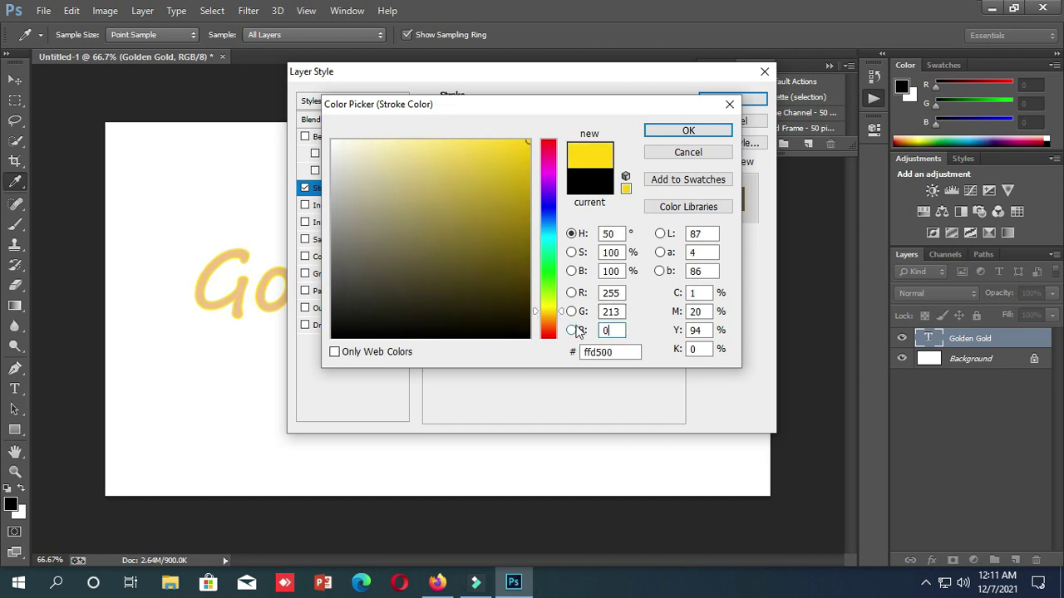
click(463, 144)
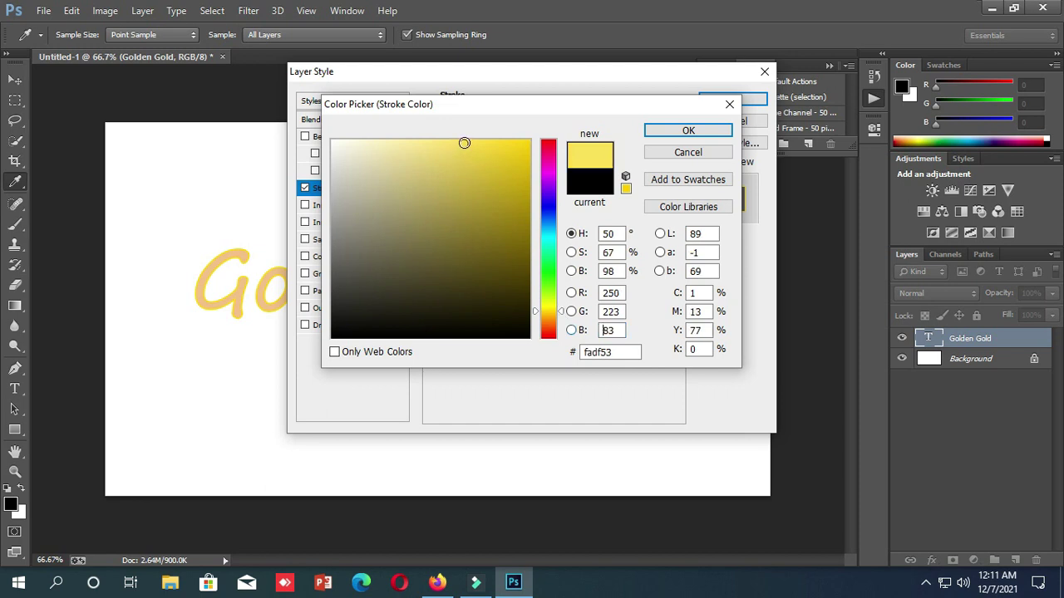
click(690, 133)
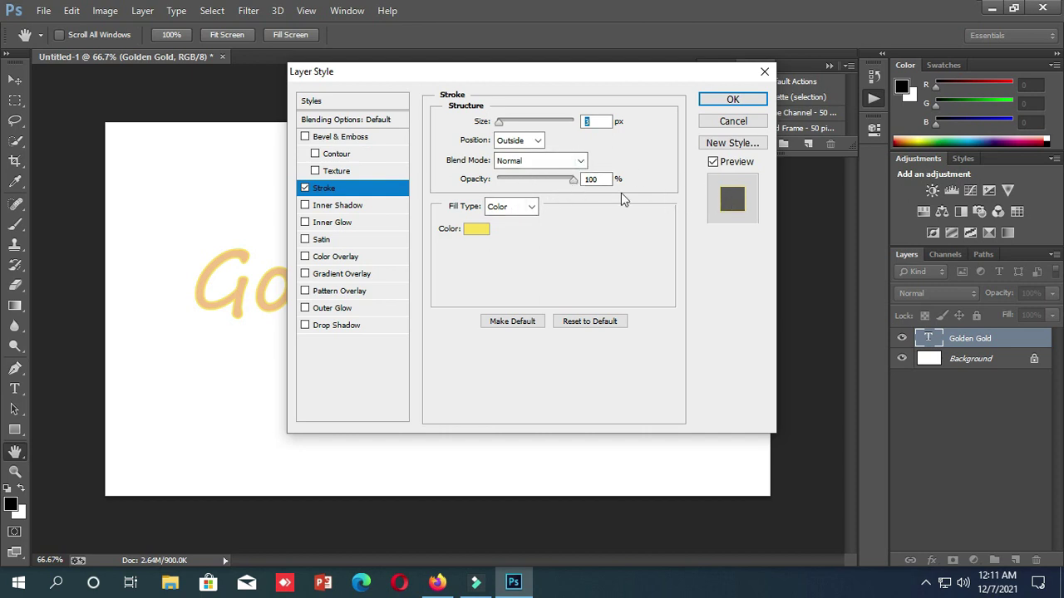
Enable Bevel & Emboss Texture and Inner Glow, leaving Inner Shadow off
click(316, 172)
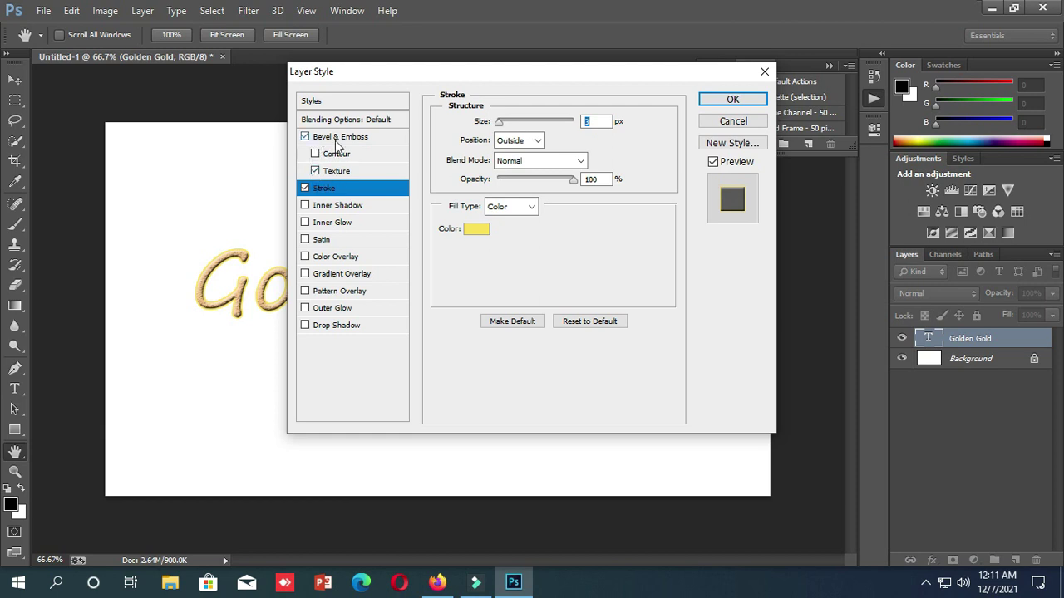
click(305, 206)
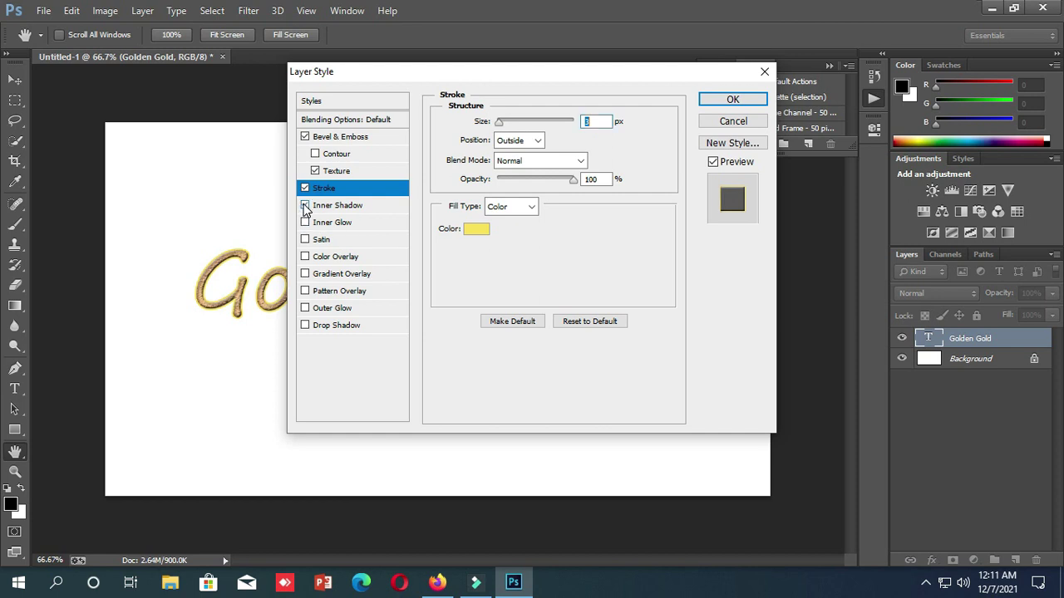
click(305, 206)
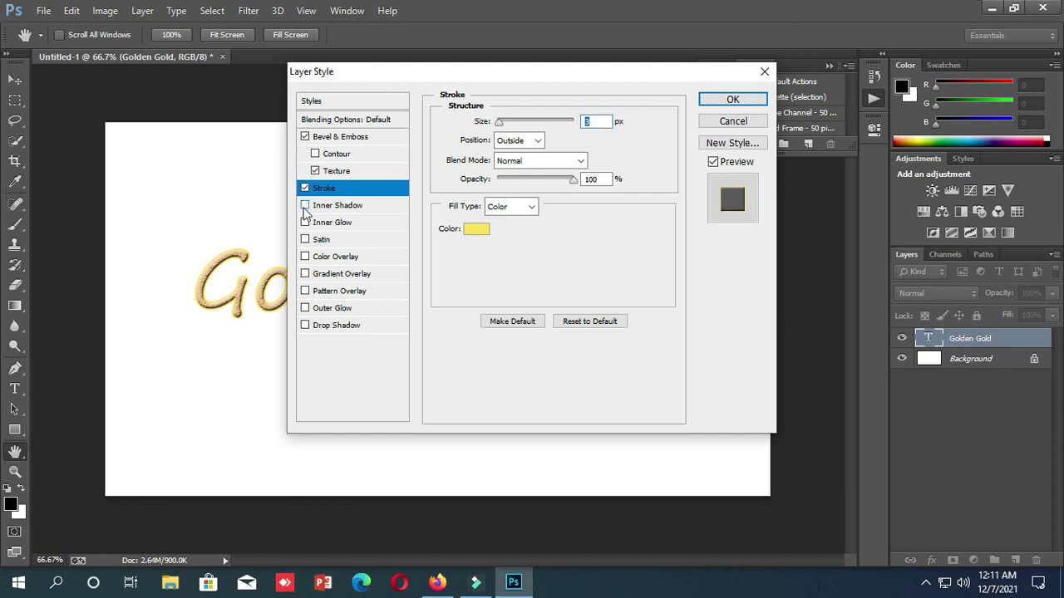
click(305, 207)
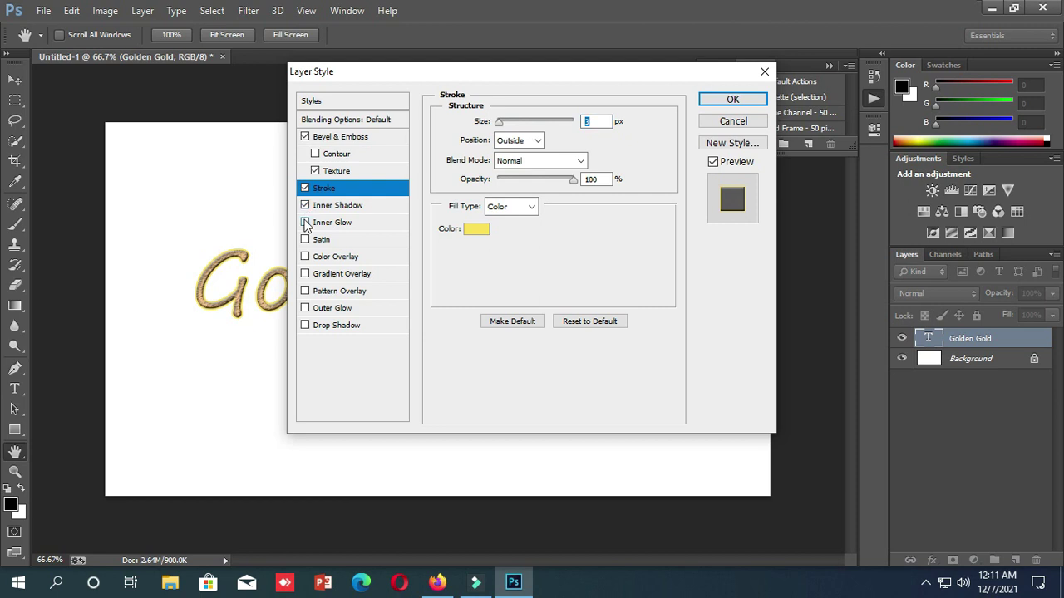
click(305, 223)
click(305, 207)
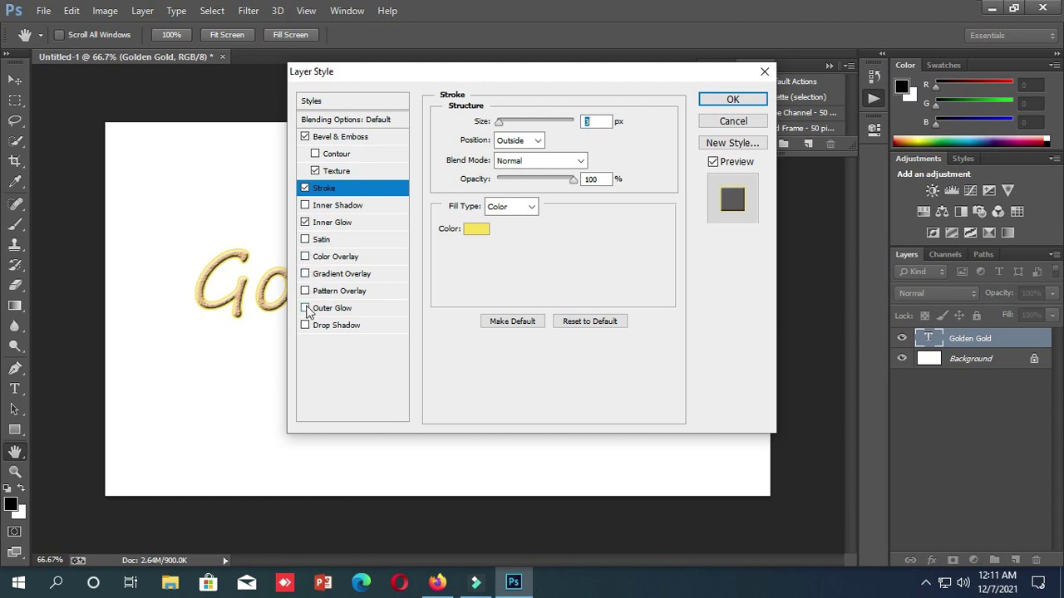
Try Gradient and red Color overlays, keeping Gradient Overlay enabled with its settings shown
click(306, 275)
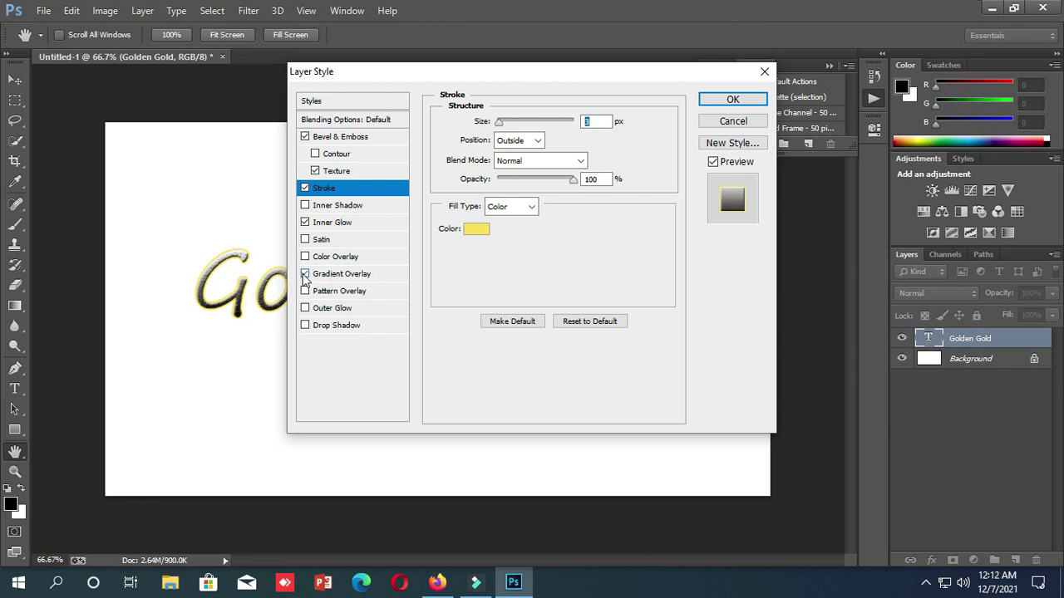
click(305, 275)
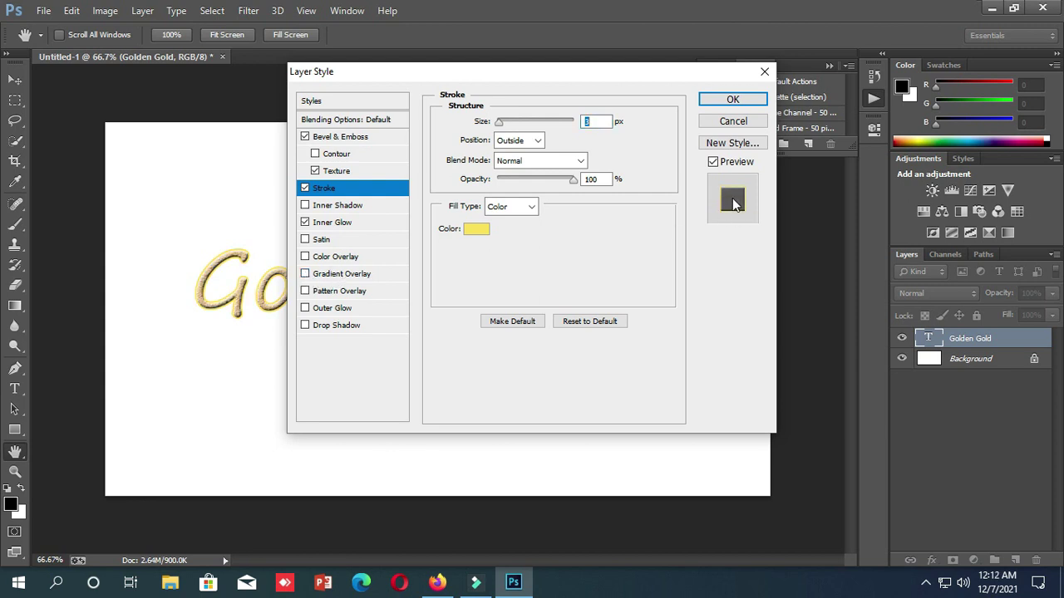
click(350, 257)
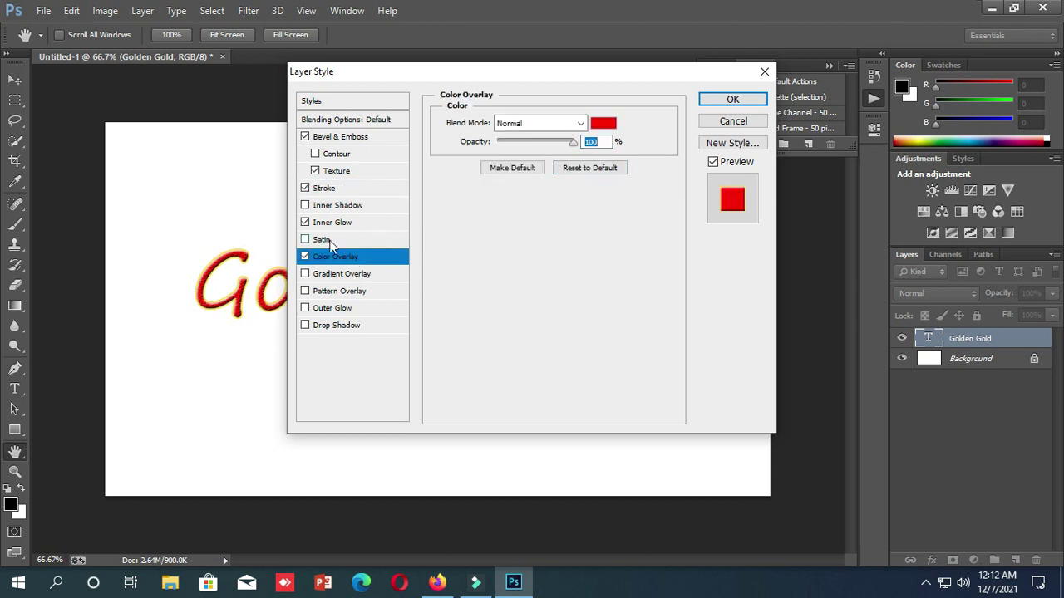
click(305, 257)
click(363, 276)
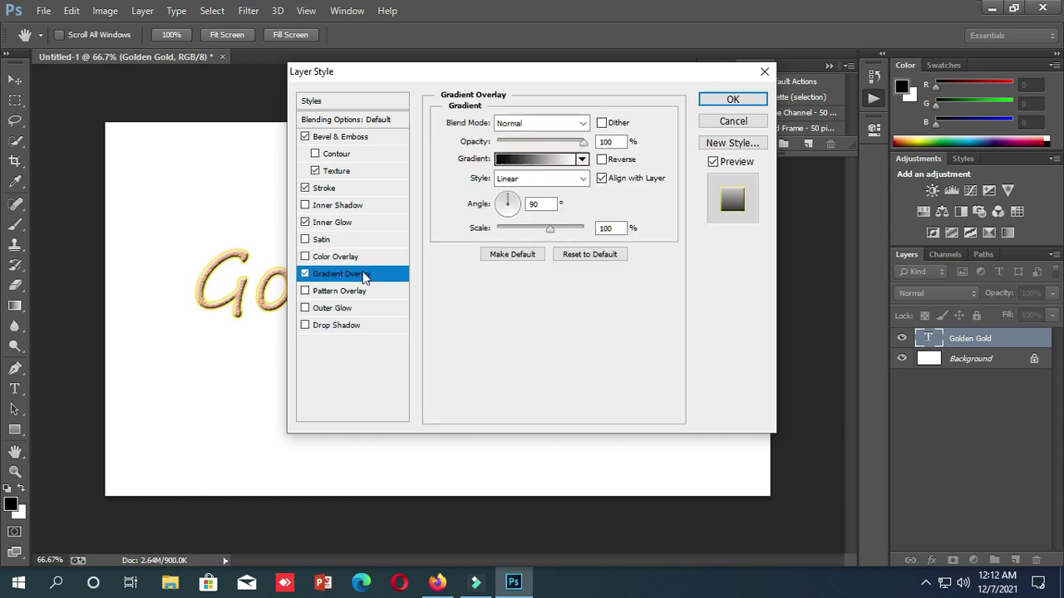
Open the Gradient Editor and the colour picker for the left colour stop
click(583, 161)
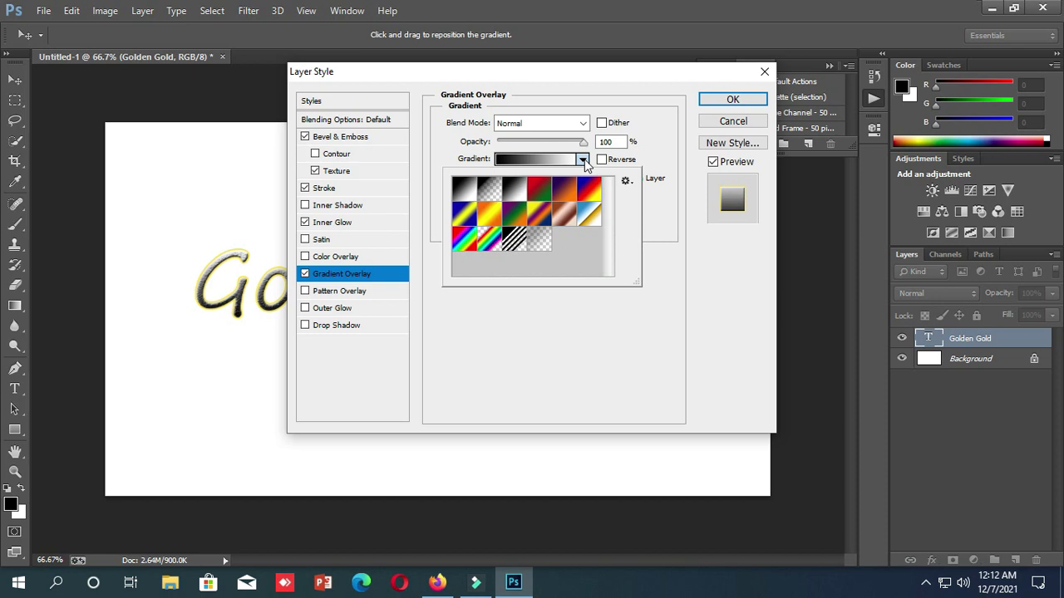
click(584, 160)
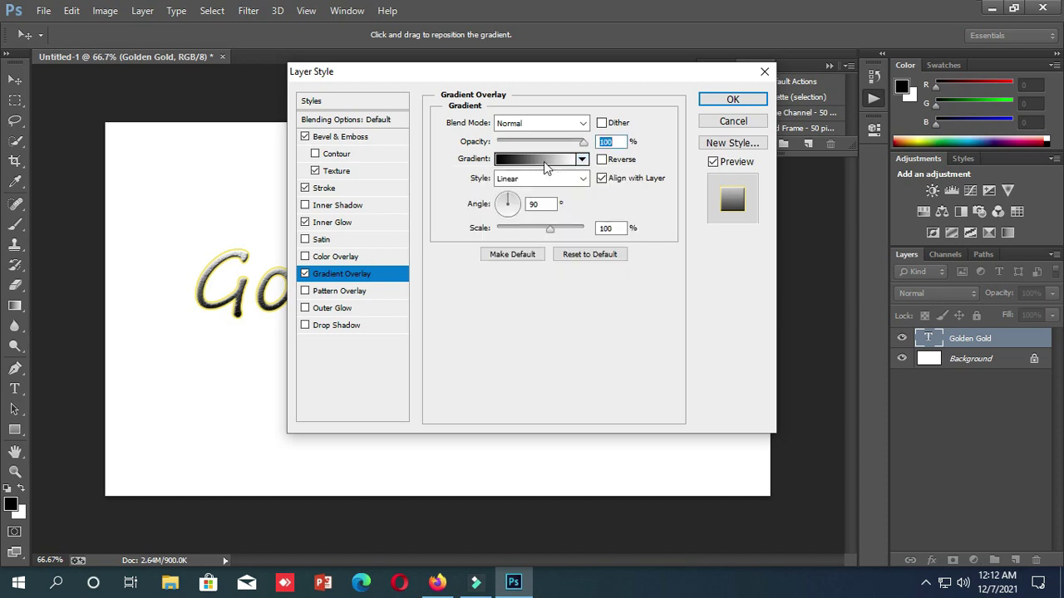
click(544, 161)
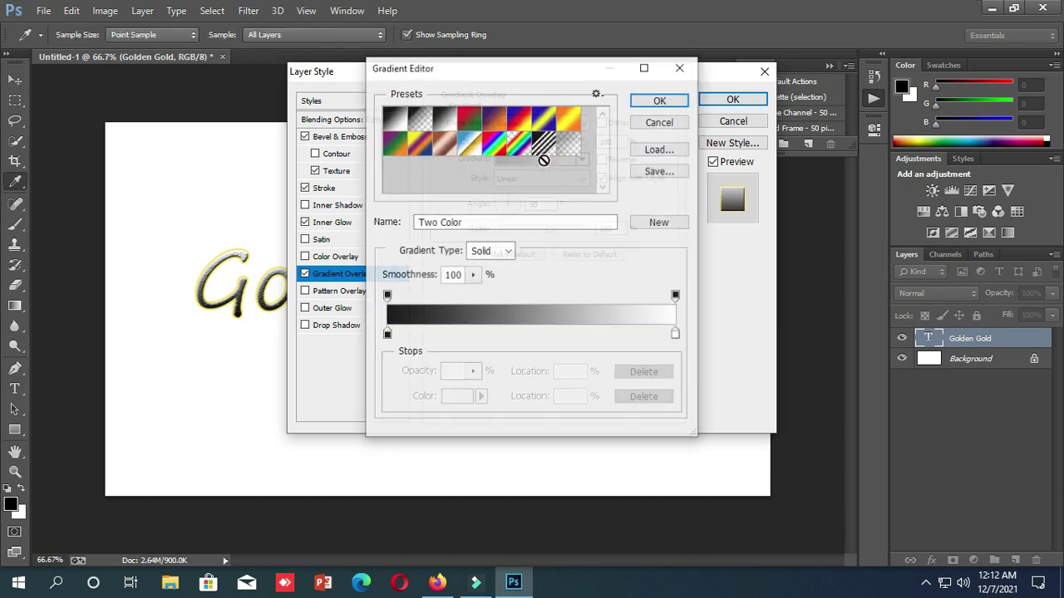
click(386, 334)
click(387, 334)
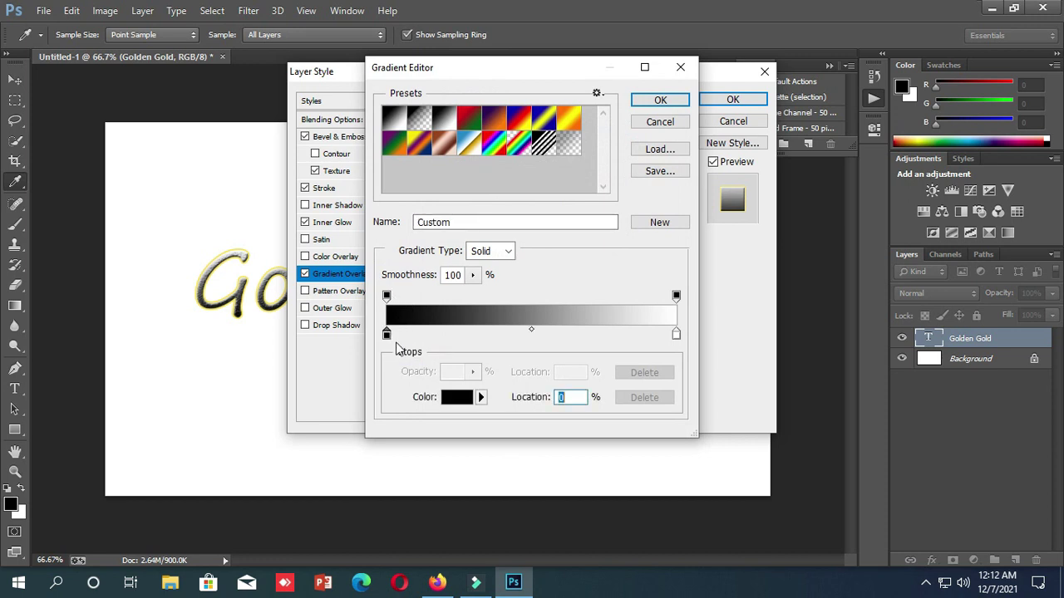
click(481, 397)
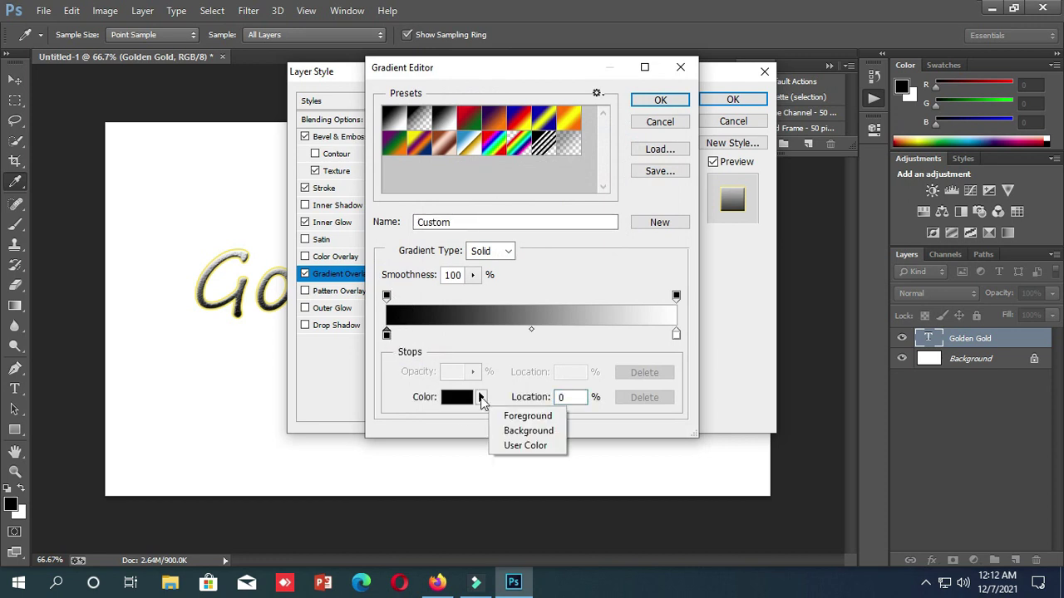
click(456, 401)
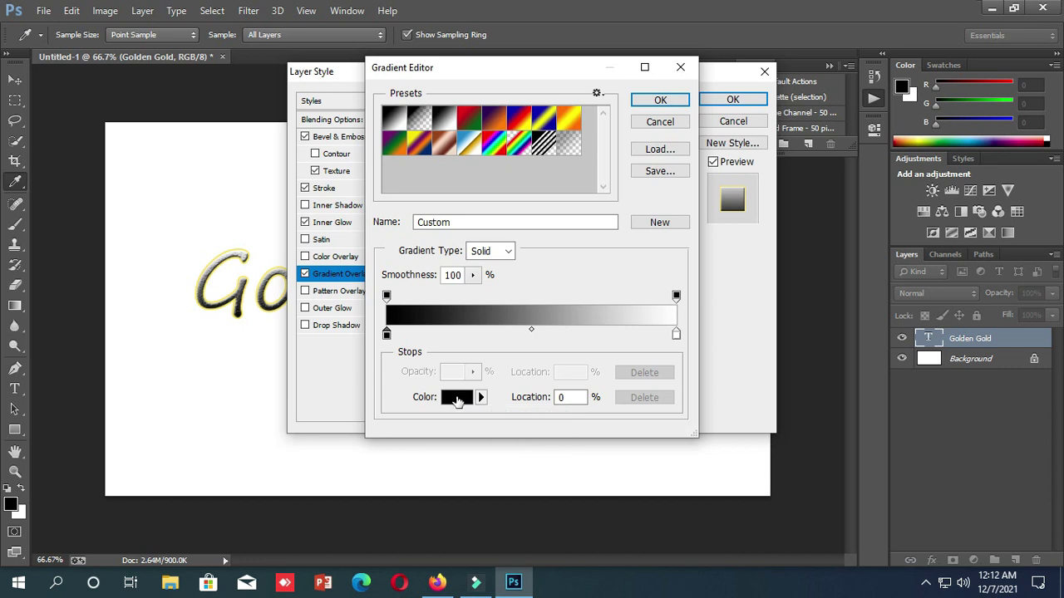
double_click(387, 335)
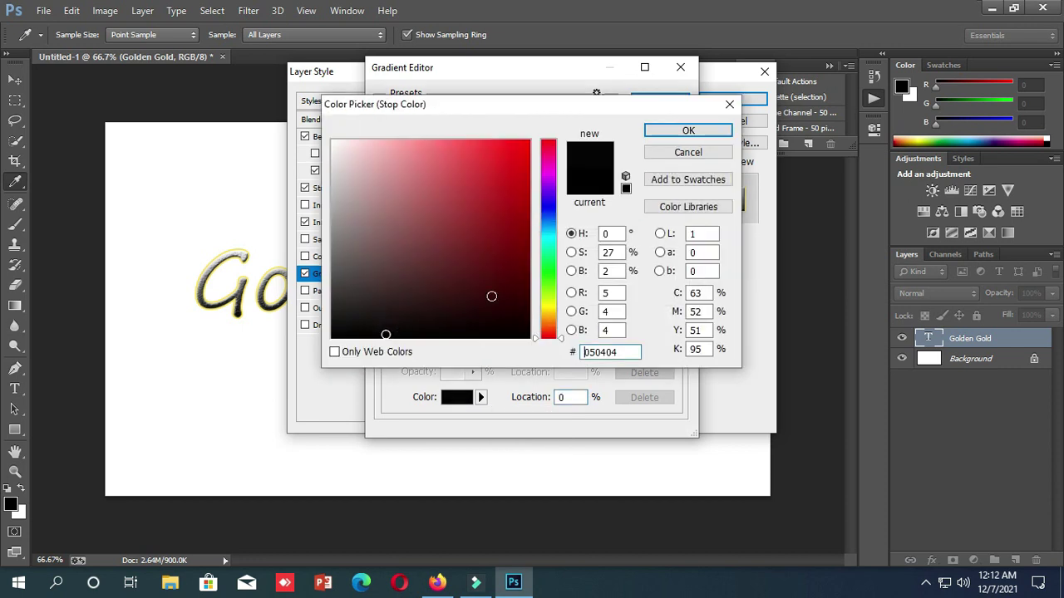
Enter RGB 230, 181, 13, then pick brighter gold #fdd54d for the left stop and confirm
click(607, 294)
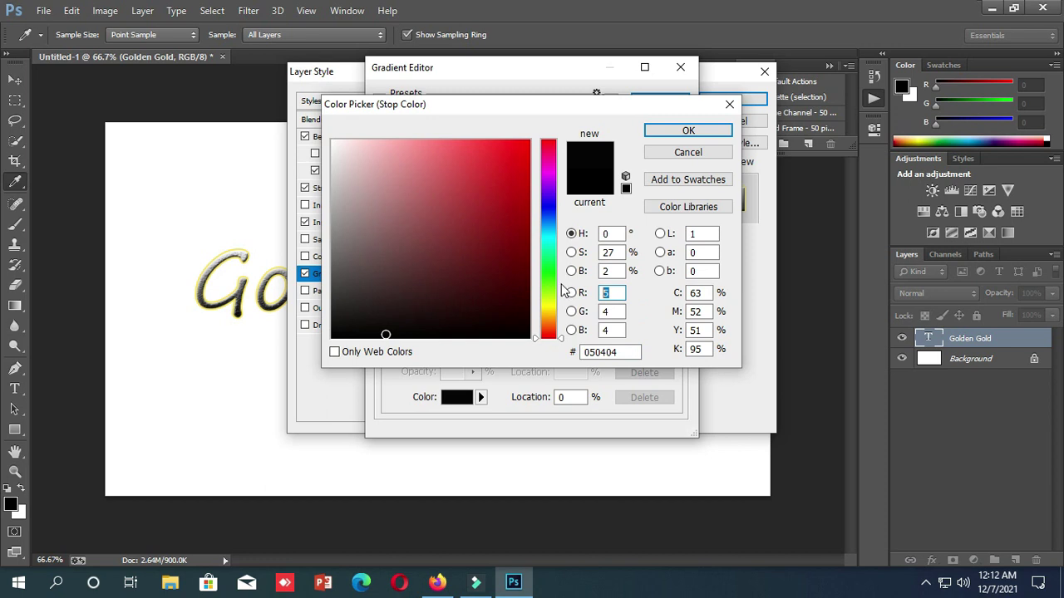
text(1)
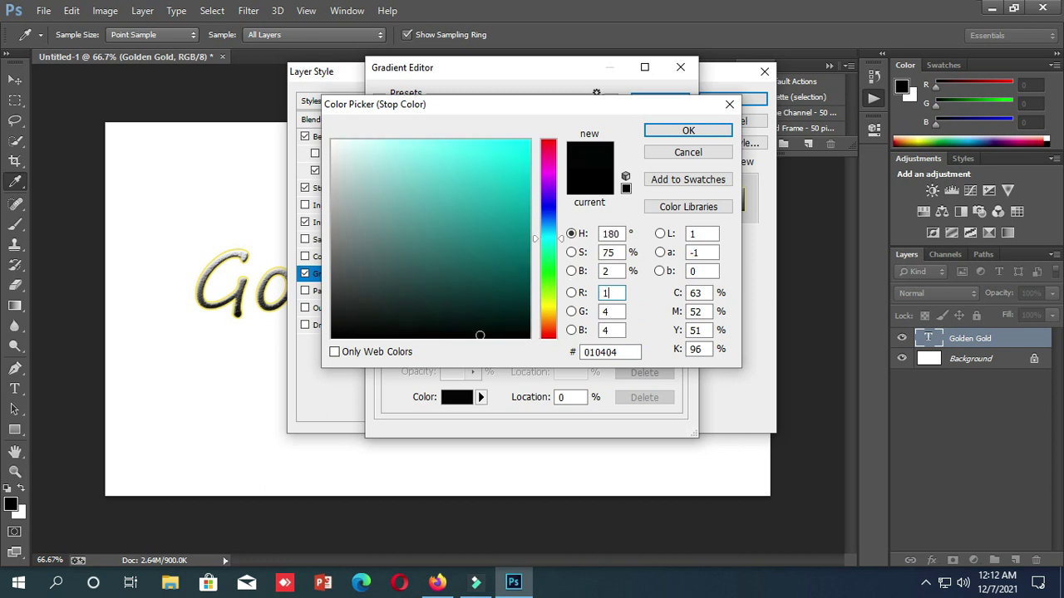
drag(623, 297, 595, 301)
text(2)
text(30)
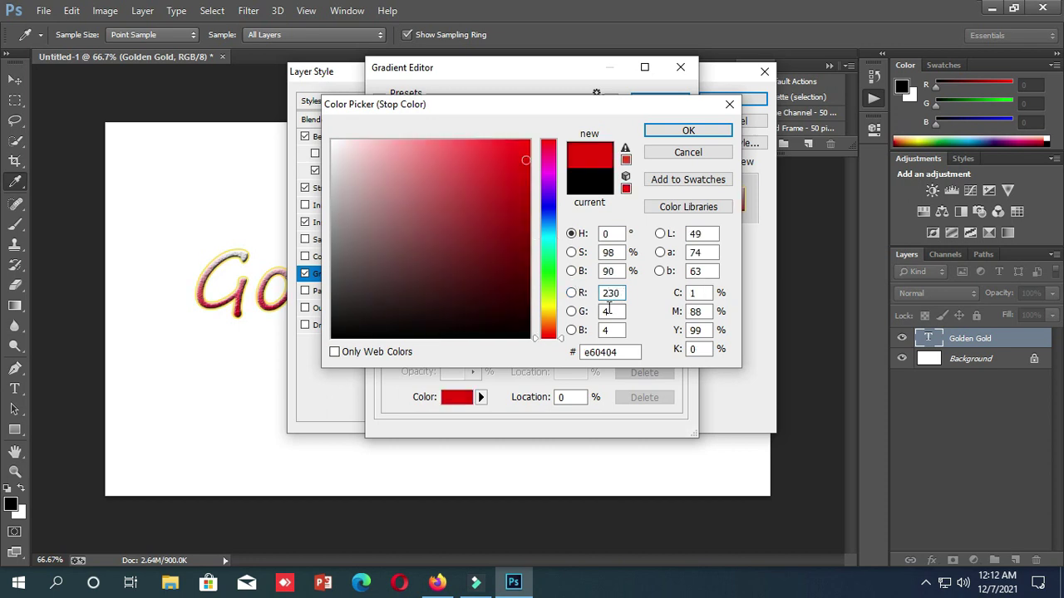
drag(620, 312, 597, 313)
text(1)
text(81)
drag(619, 329, 595, 332)
text(13)
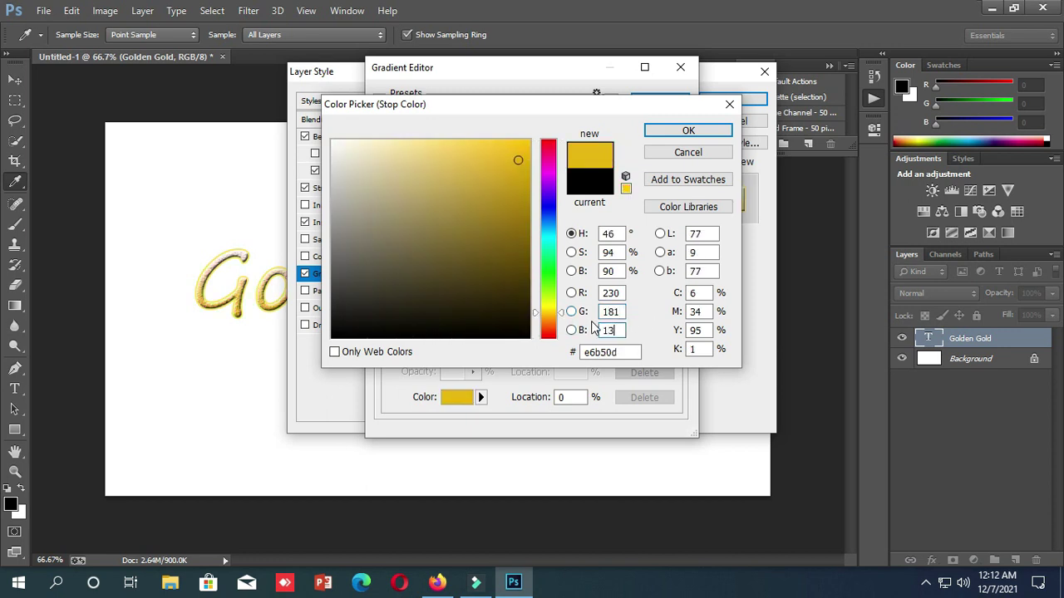
text(1)
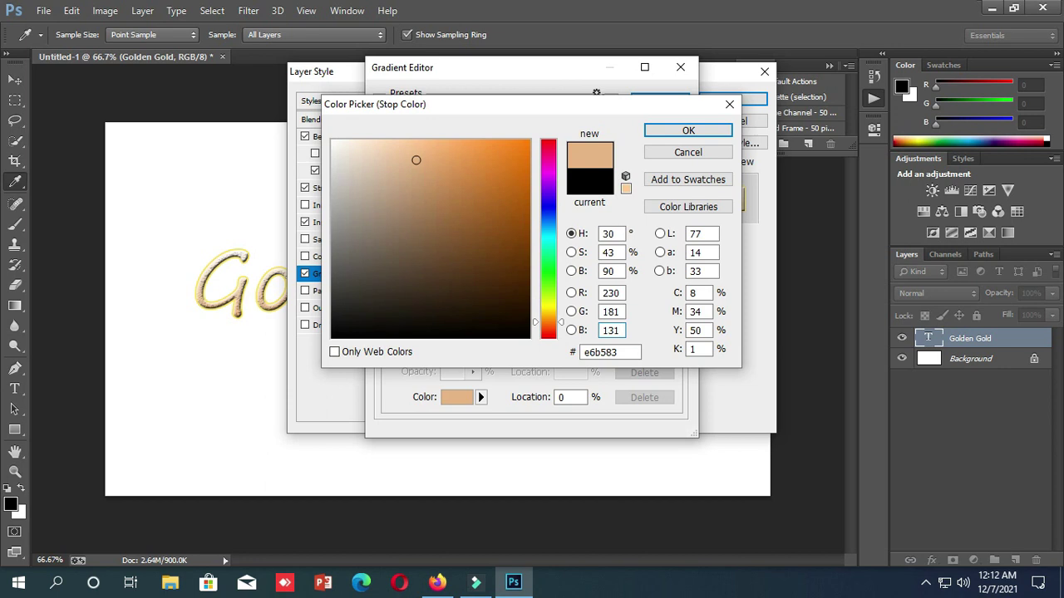
key(BackSpace)
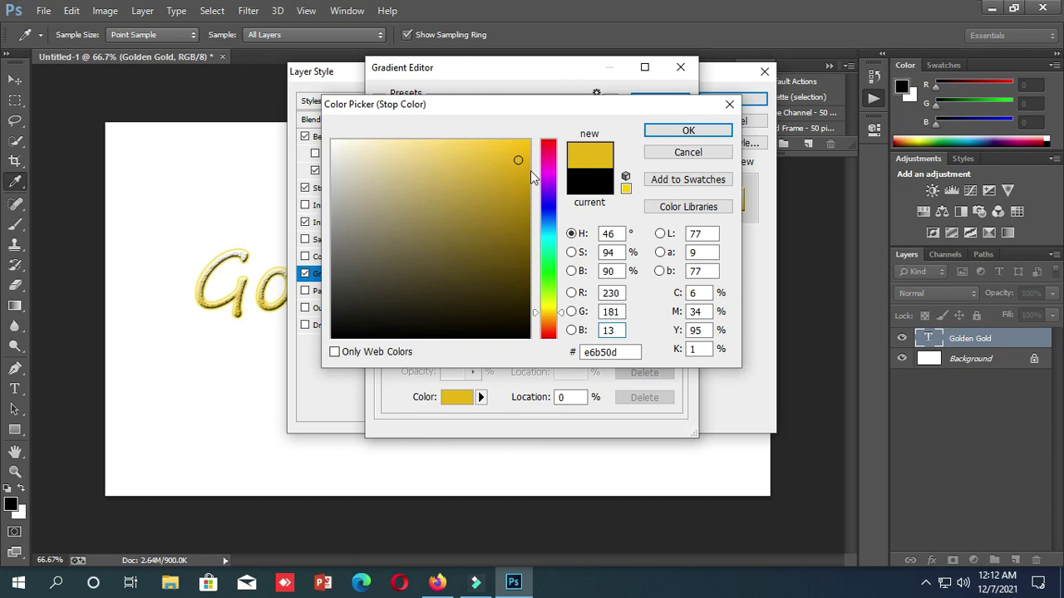
click(468, 142)
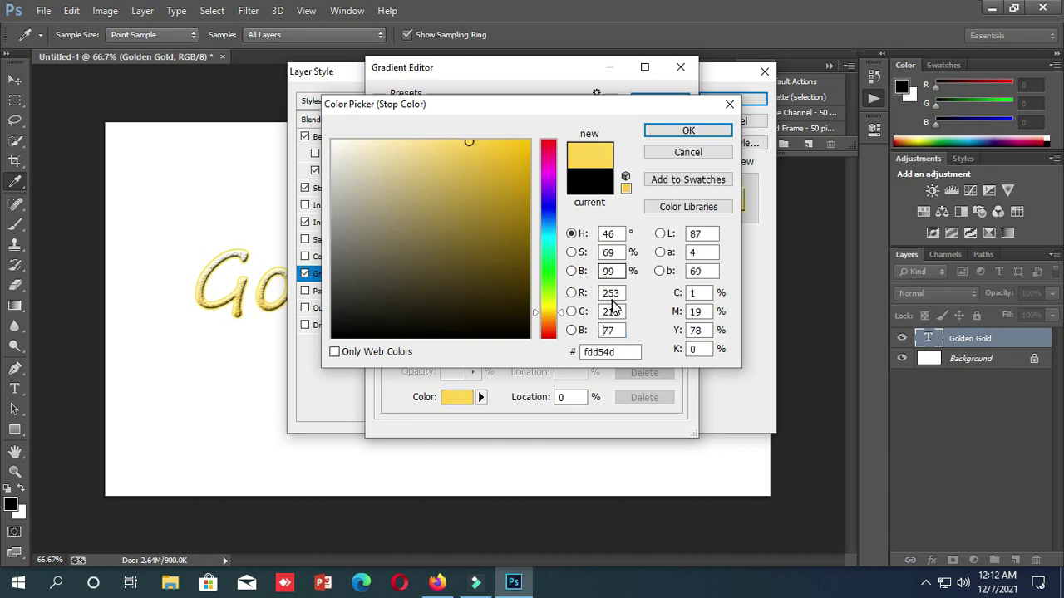
click(688, 131)
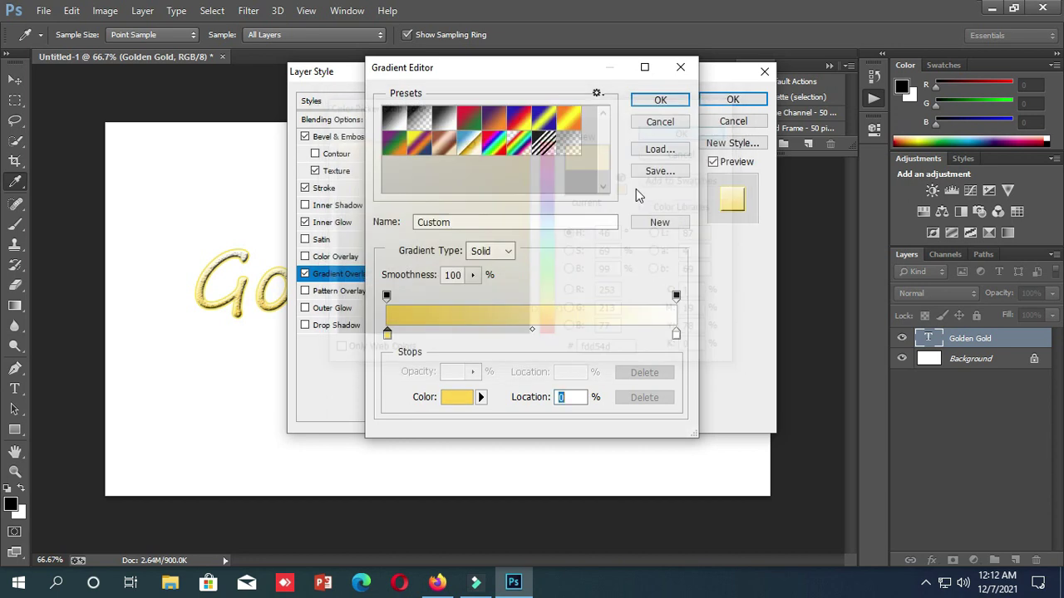
Open the right colour stop's picker and enter red 213 and green 132
click(387, 297)
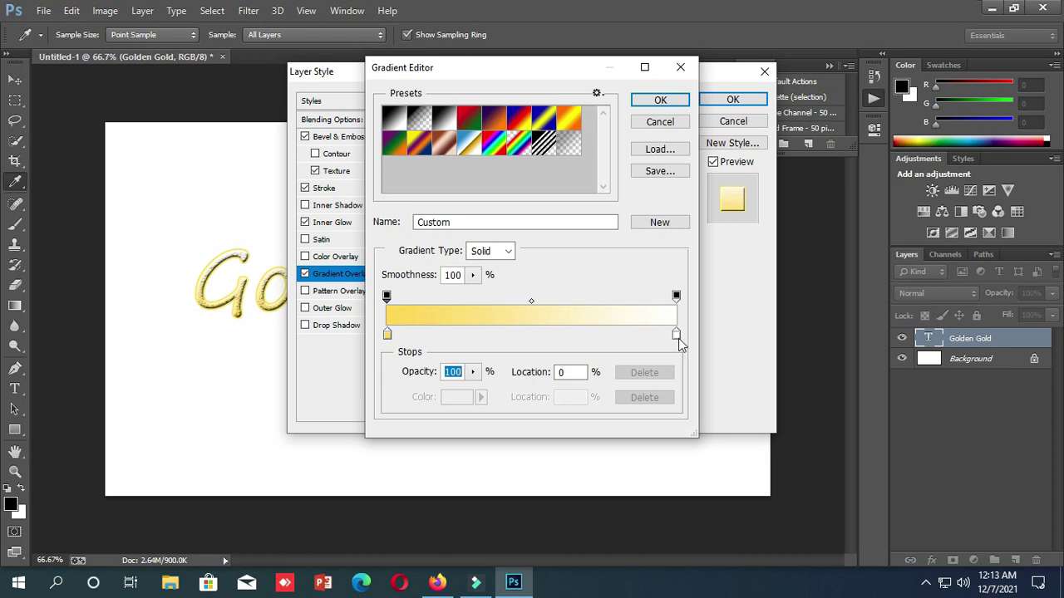
click(677, 336)
double_click(677, 335)
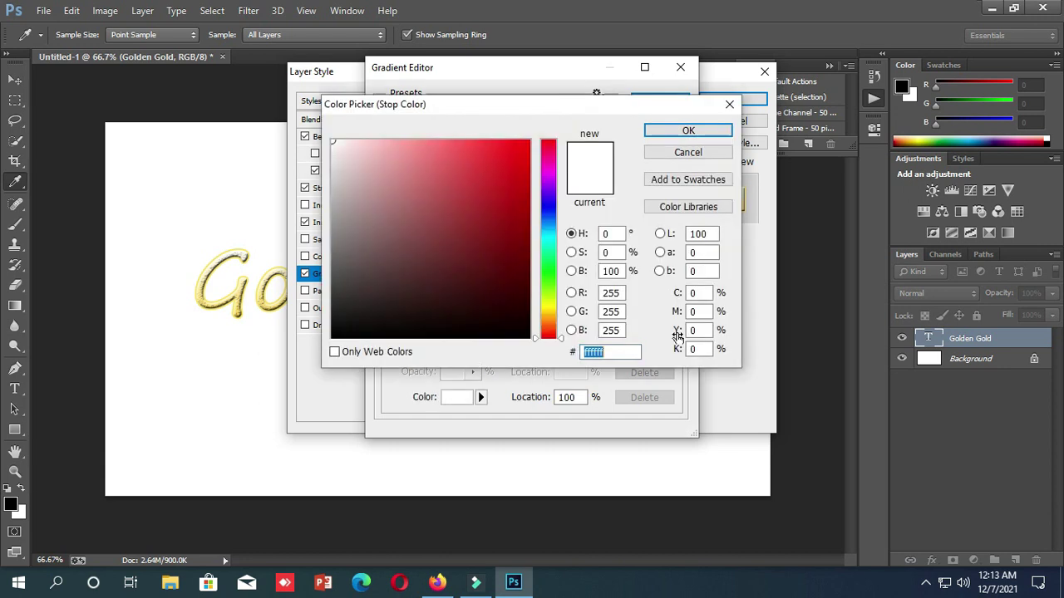
click(611, 293)
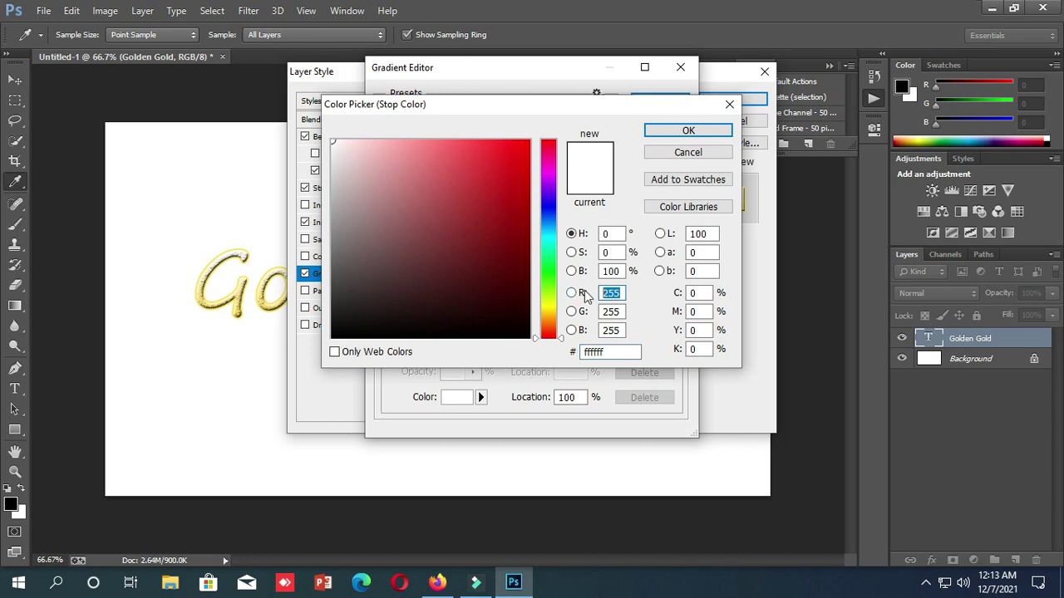
text(213)
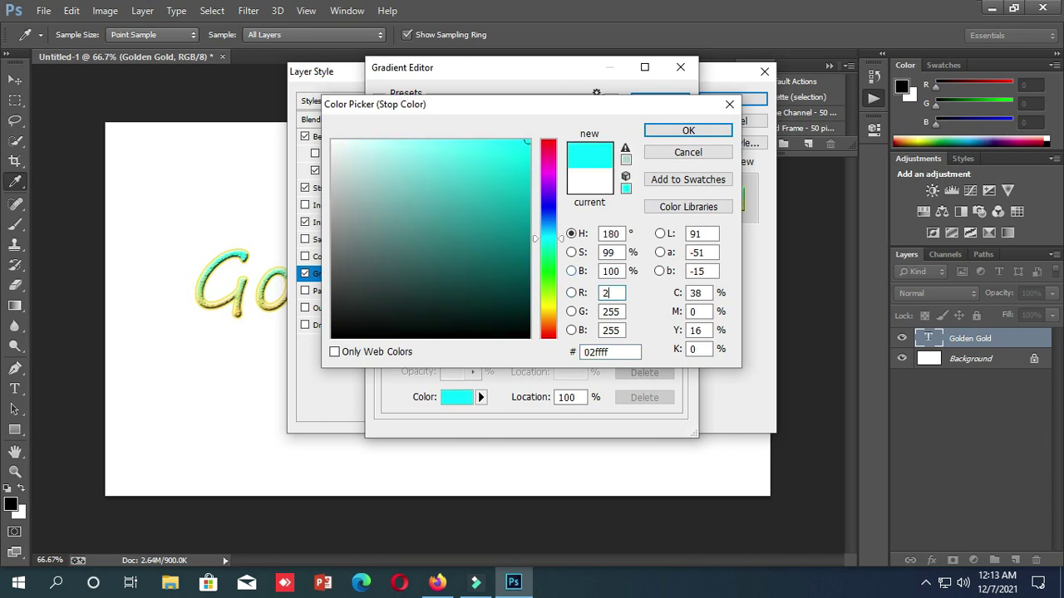
click(606, 311)
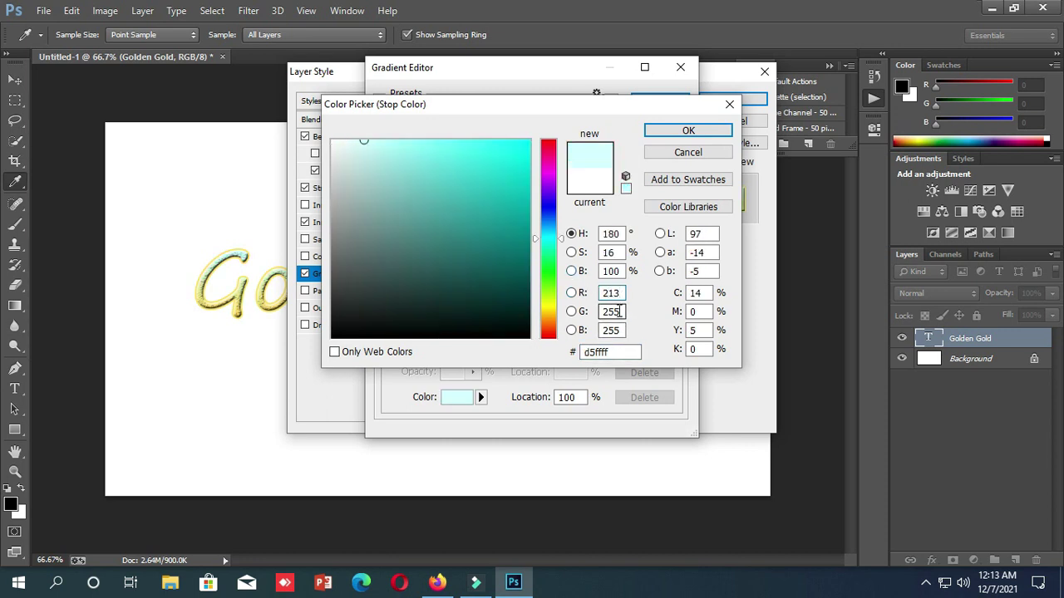
text(132)
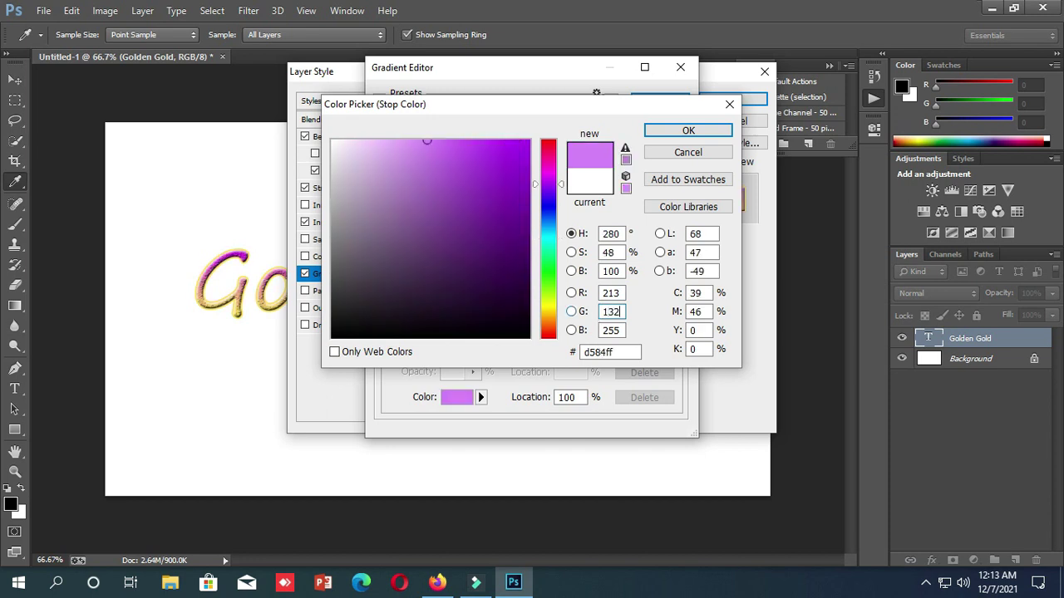
Set blue to 81, pick a lighter peach, and accept the gold-to-peach gradient
click(620, 331)
drag(620, 331, 589, 330)
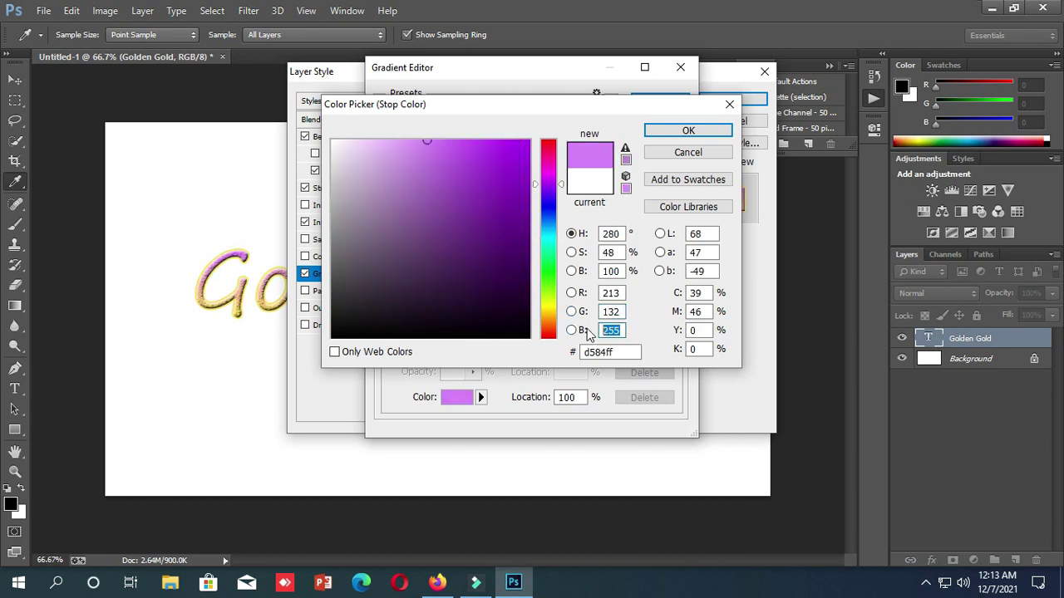
text(81)
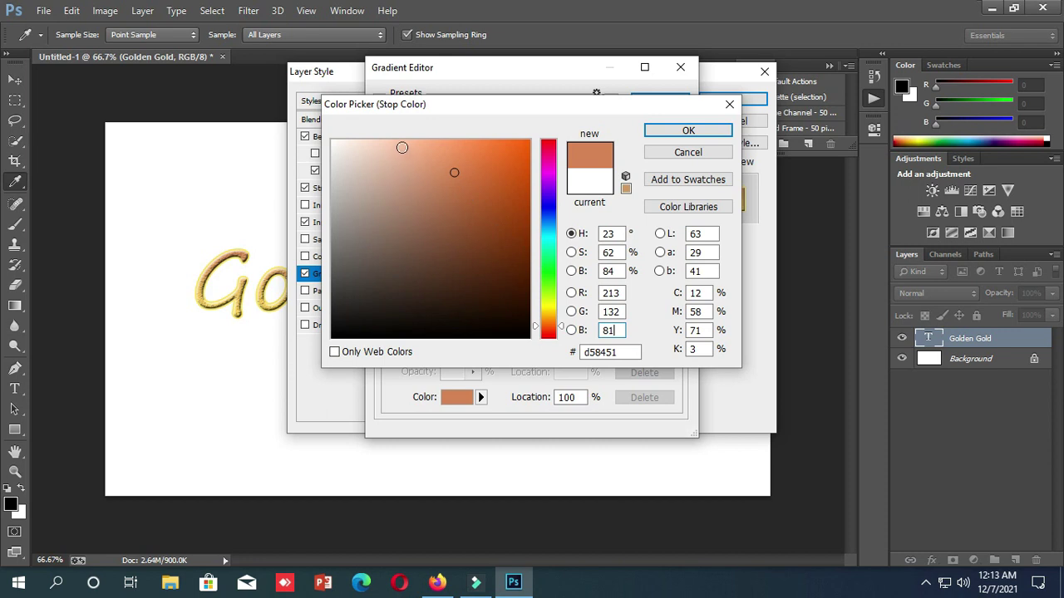
click(432, 143)
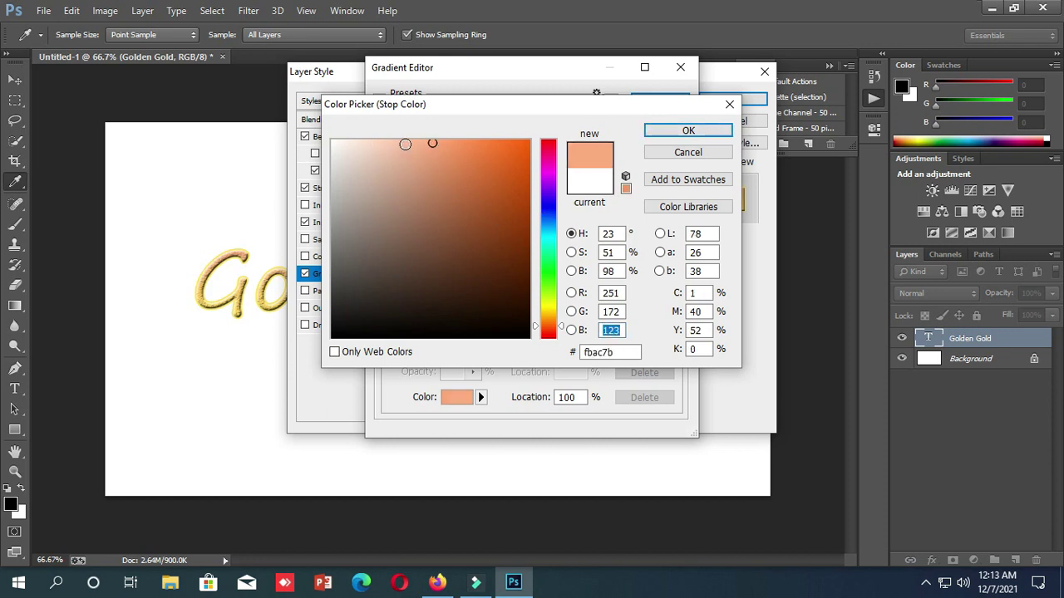
click(404, 145)
click(688, 130)
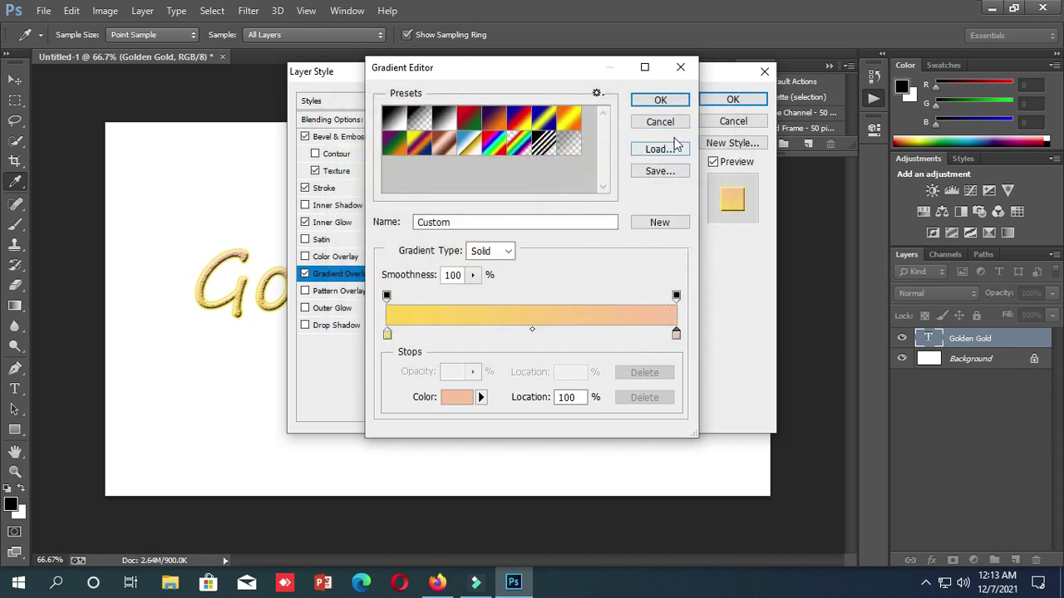
click(660, 100)
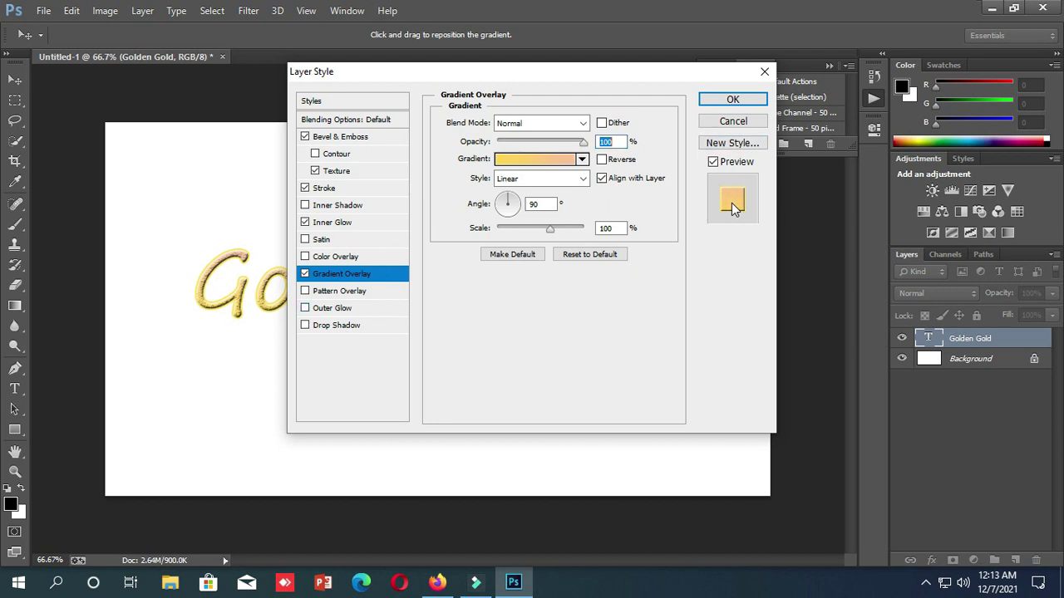
Set the Gradient Overlay opacity to about 75% and apply the layer styles
mouse_move(584, 145)
mouse_down()
mouse_move(552, 148)
mouse_move(564, 149)
mouse_up()
mouse_move(536, 147)
mouse_down()
mouse_move(573, 151)
mouse_move(554, 147)
mouse_up()
key(Return)
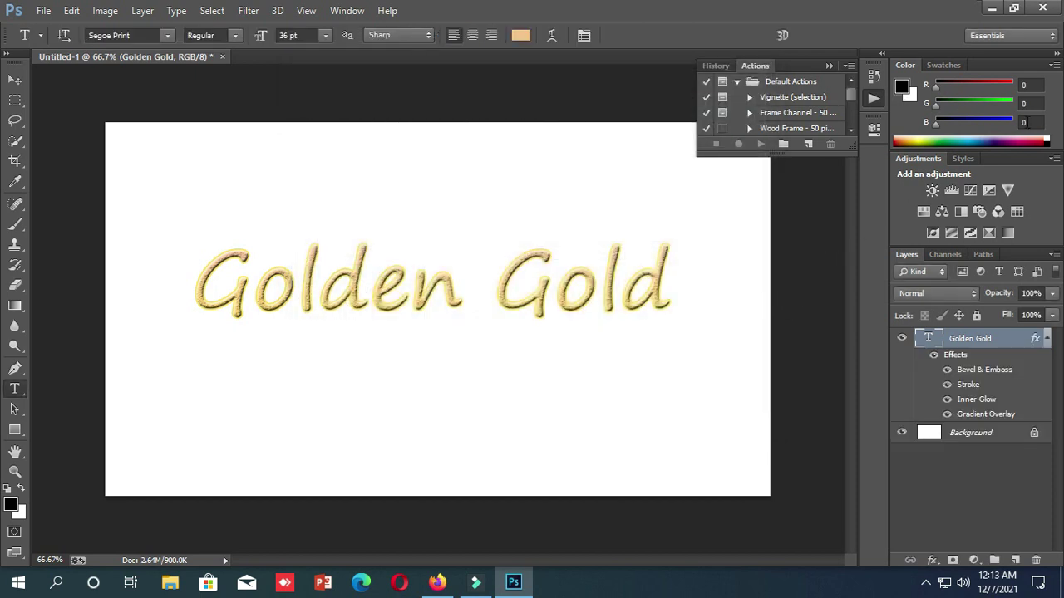
Set the foreground colour to gold by entering R 232 and G 181 in the Color panel
click(1029, 85)
text(232)
key(Tab)
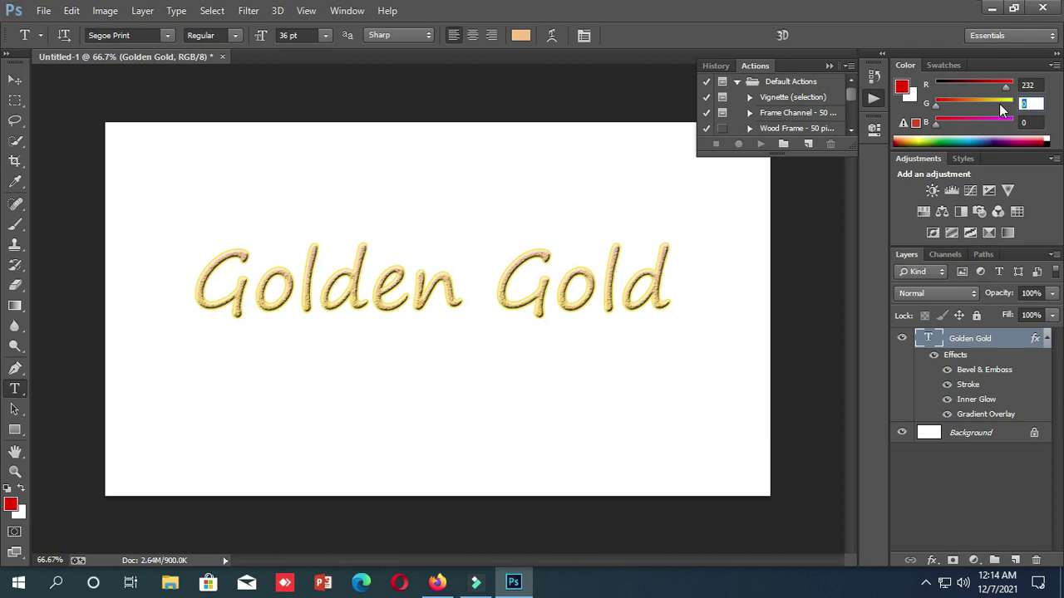
text(181)
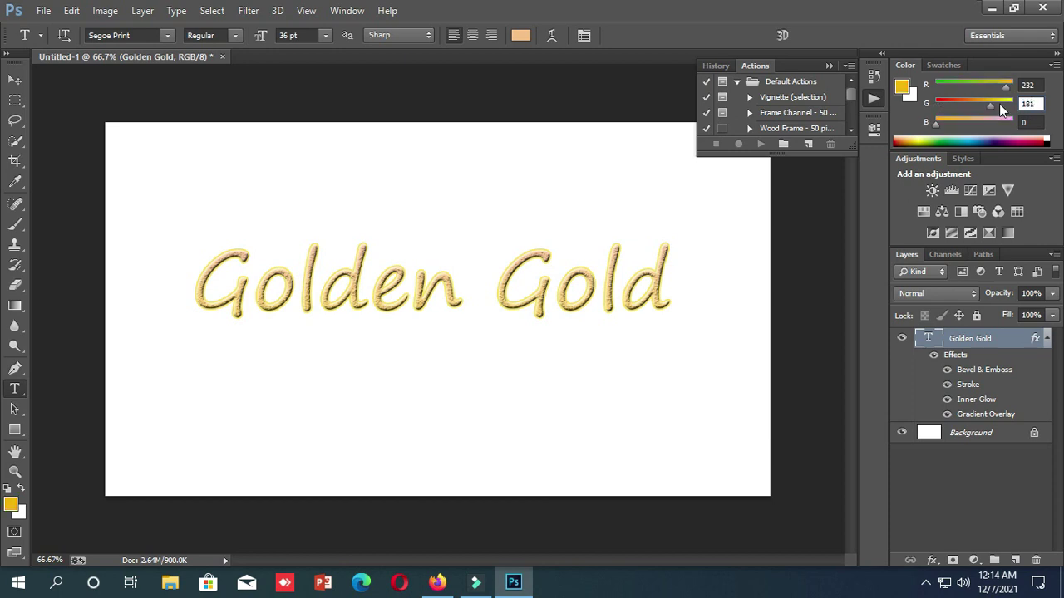